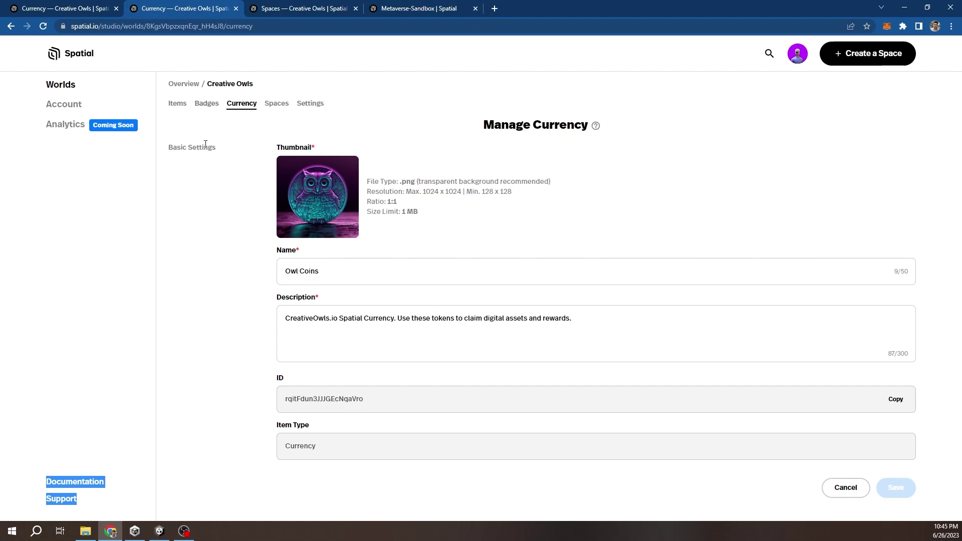
# Step: Open the Creative Owls items list
pyautogui.click(179, 105)
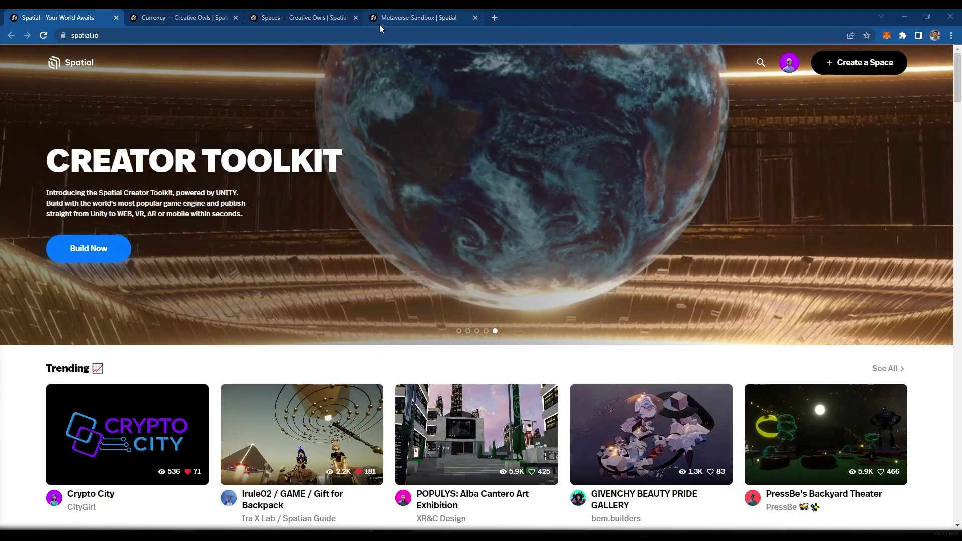
pyautogui.click(388, 19)
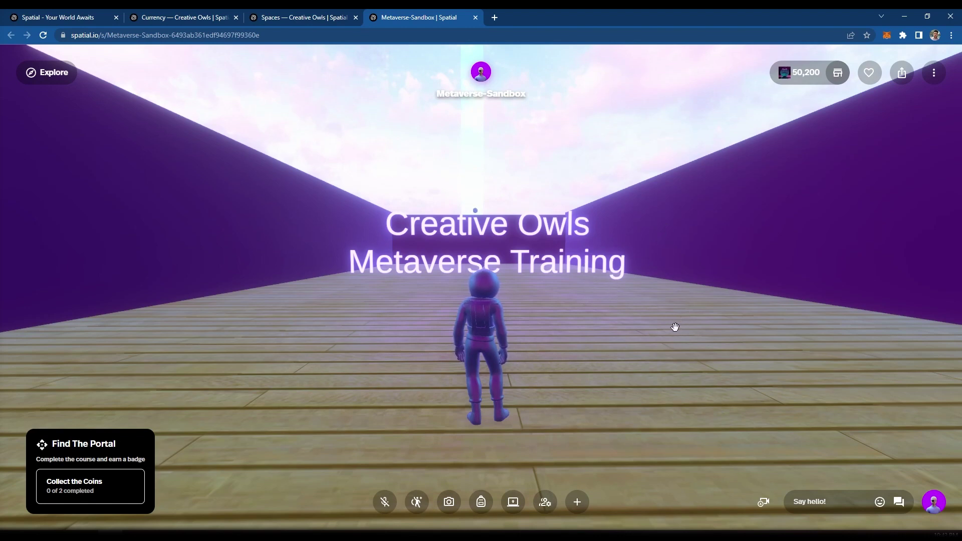
pyautogui.moveTo(600, 354); pyautogui.dragTo(612, 345)
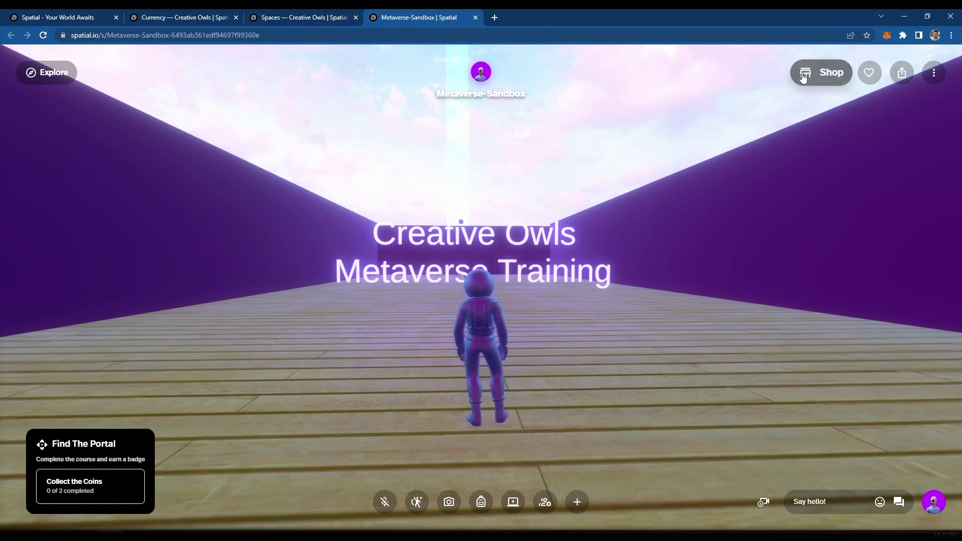
pyautogui.click(803, 76)
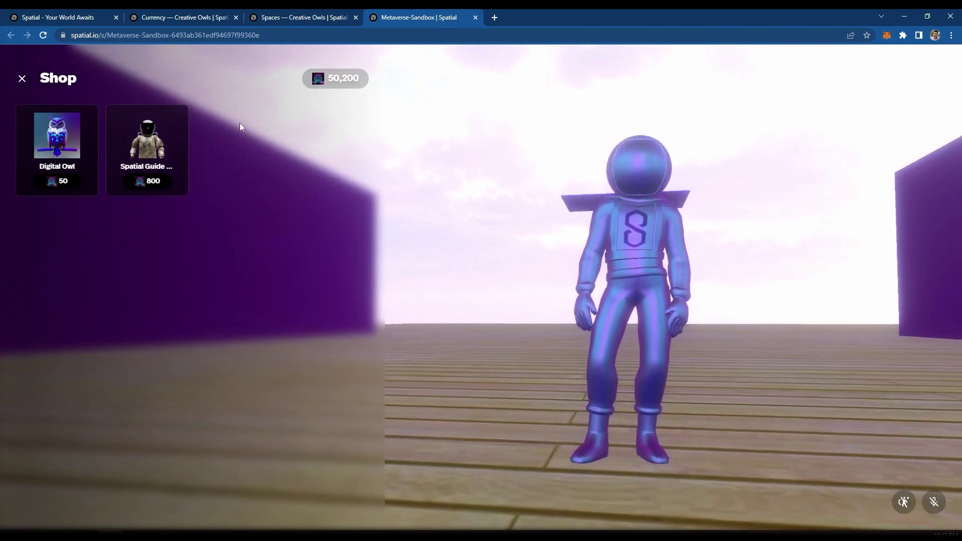
pyautogui.moveTo(453, 187); pyautogui.dragTo(264, 235)
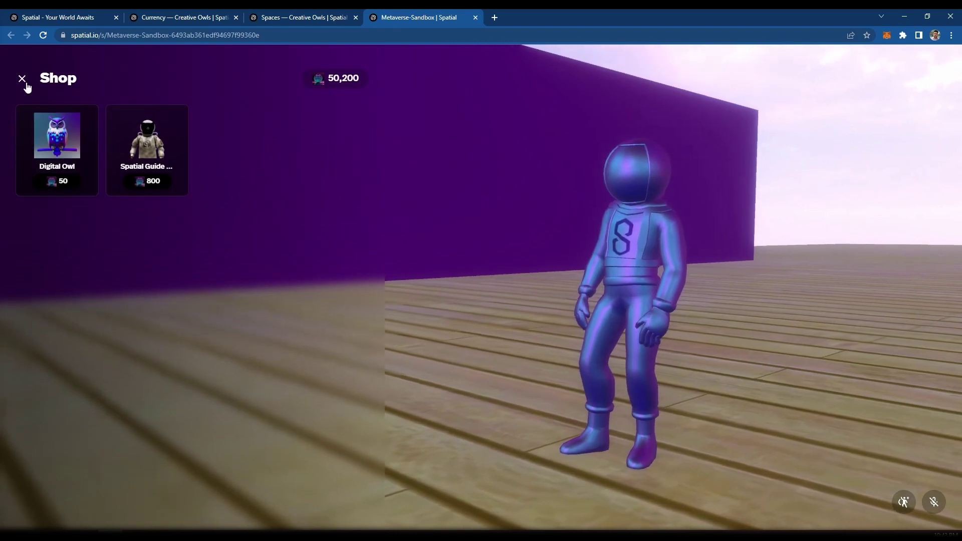
pyautogui.click(22, 78)
pyautogui.press('w')
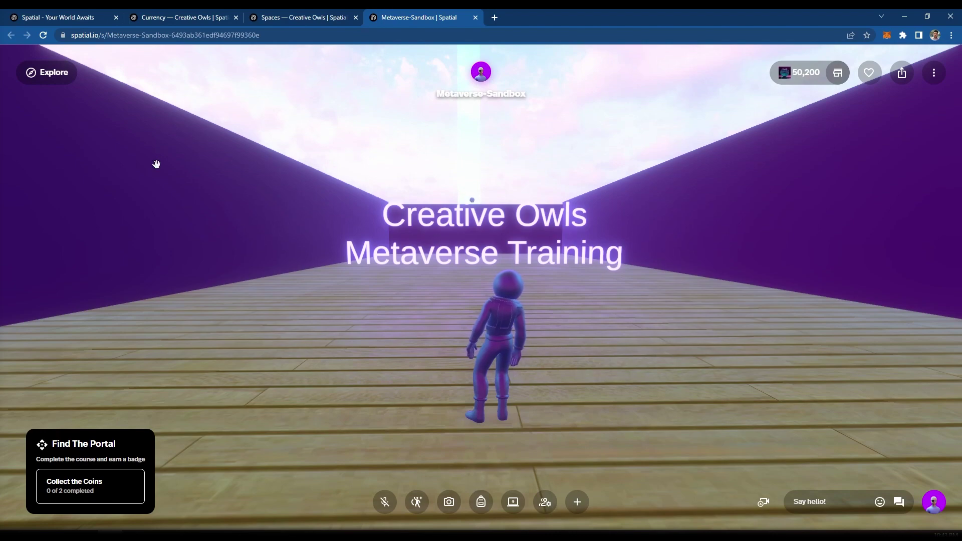
pyautogui.click(822, 72)
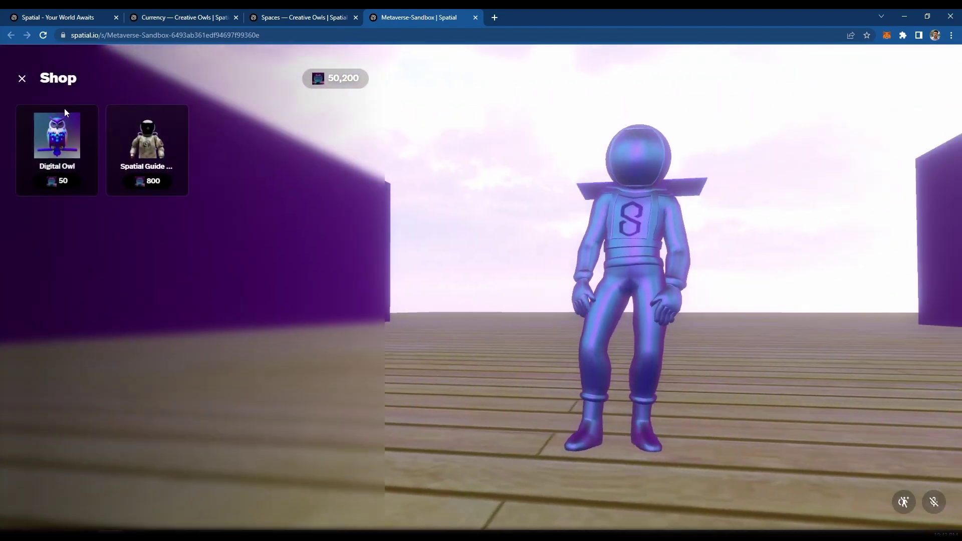
pyautogui.click(203, 146)
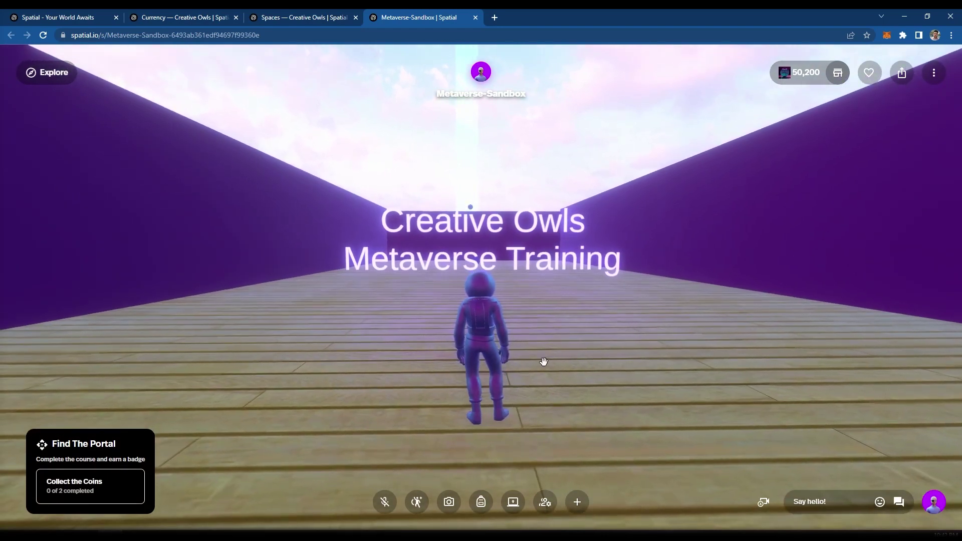
pyautogui.moveTo(544, 360); pyautogui.dragTo(548, 325)
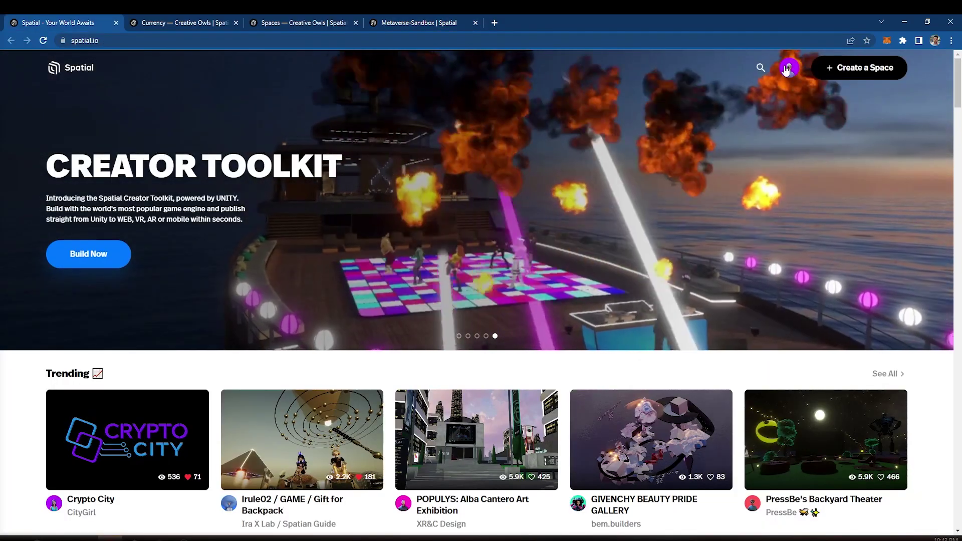
# Step: Go to Spatial Studio from the account menu and open Creative Owls' Owl Coins currency page
pyautogui.click(789, 68)
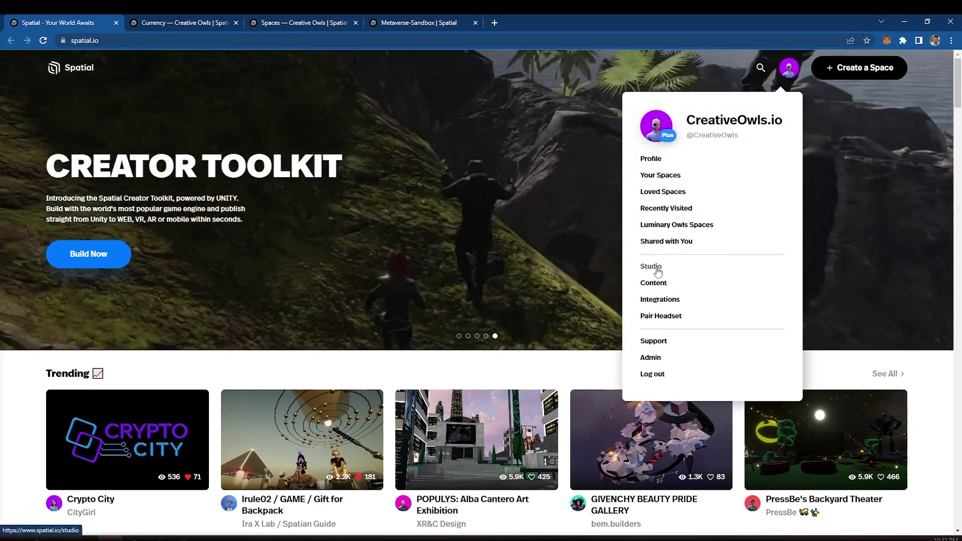
pyautogui.click(657, 269)
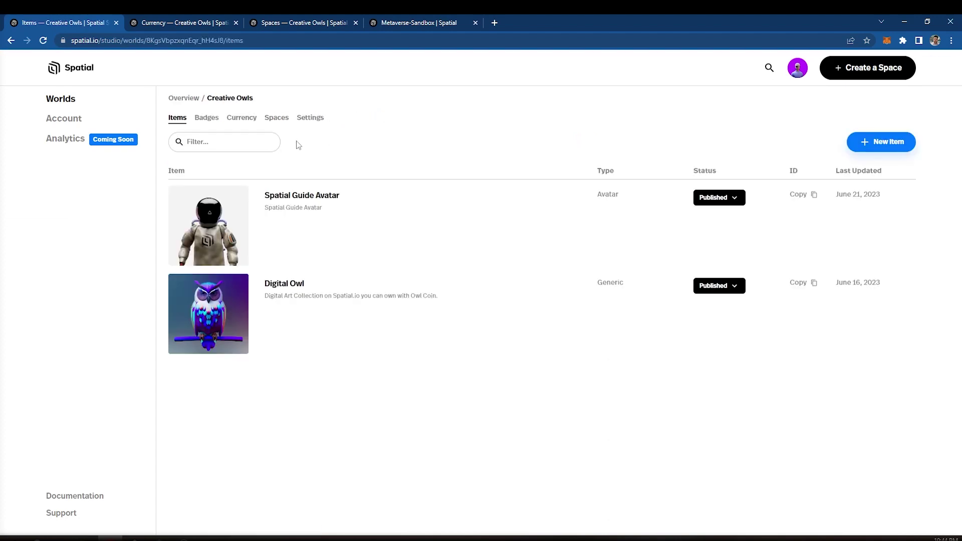
pyautogui.click(242, 120)
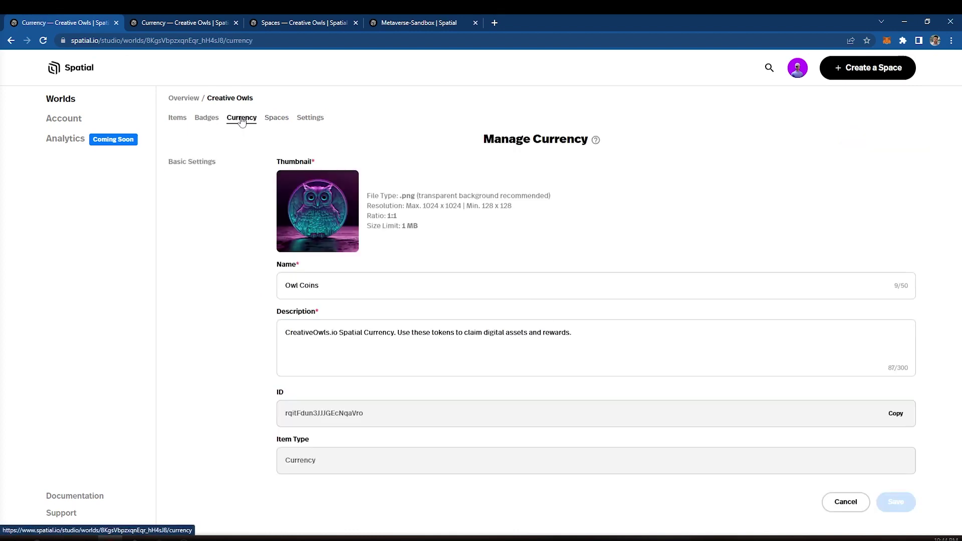
pyautogui.moveTo(350, 204)
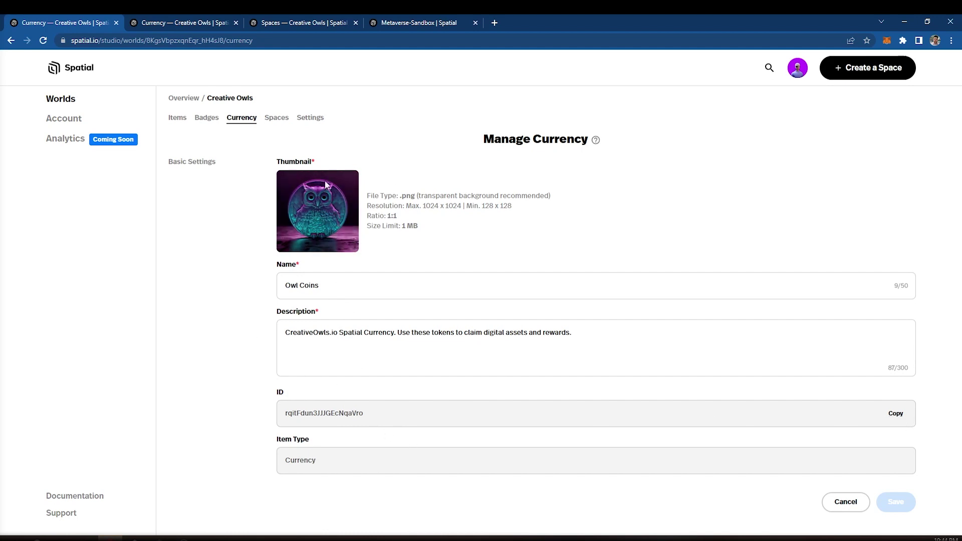
pyautogui.click(393, 20)
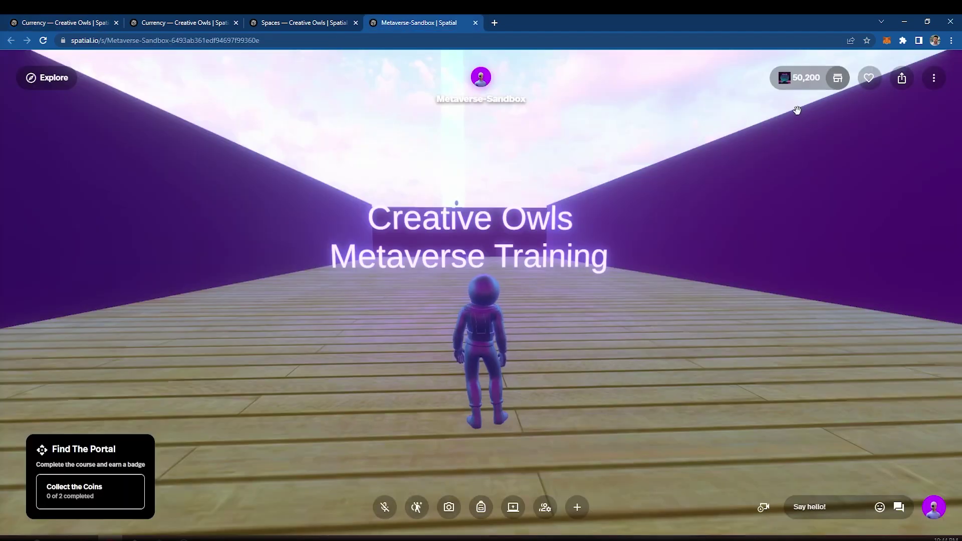
pyautogui.click(788, 80)
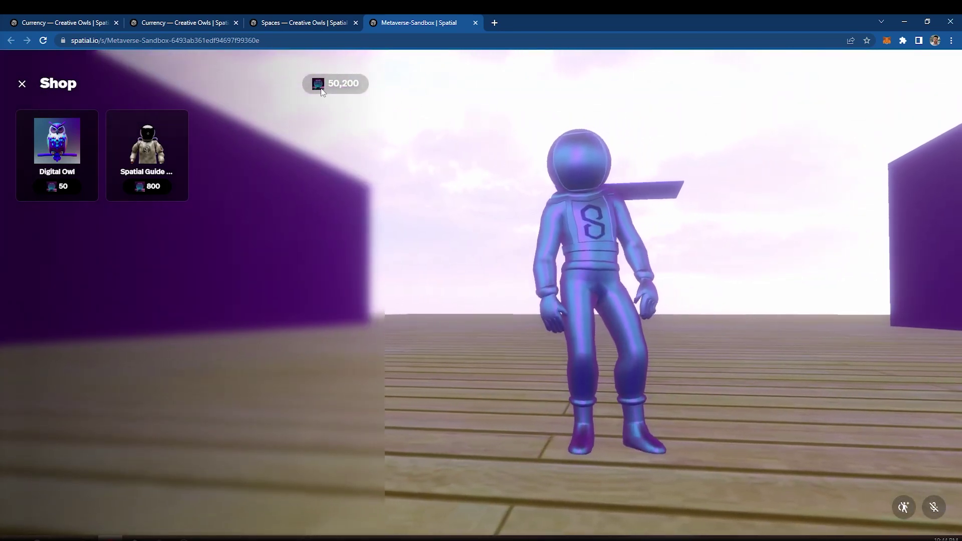
pyautogui.click(164, 20)
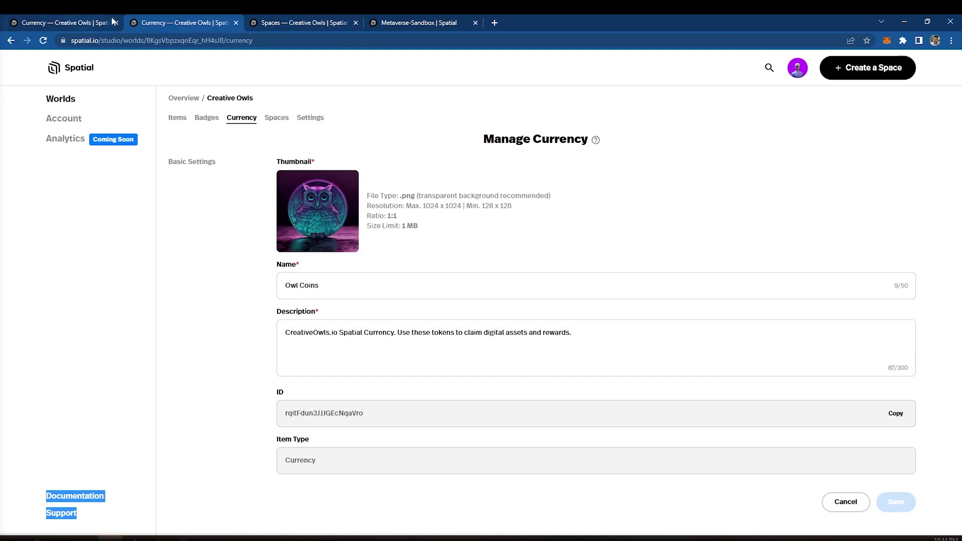
# Step: Compare the space's shop with the Owl Coins page, ending on the Creative Owls items list
pyautogui.click(449, 26)
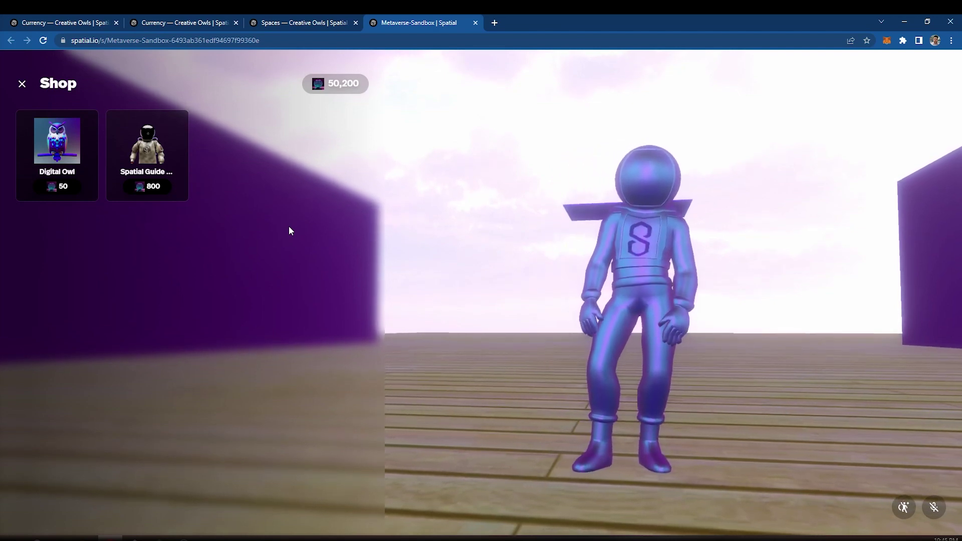
pyautogui.click(209, 20)
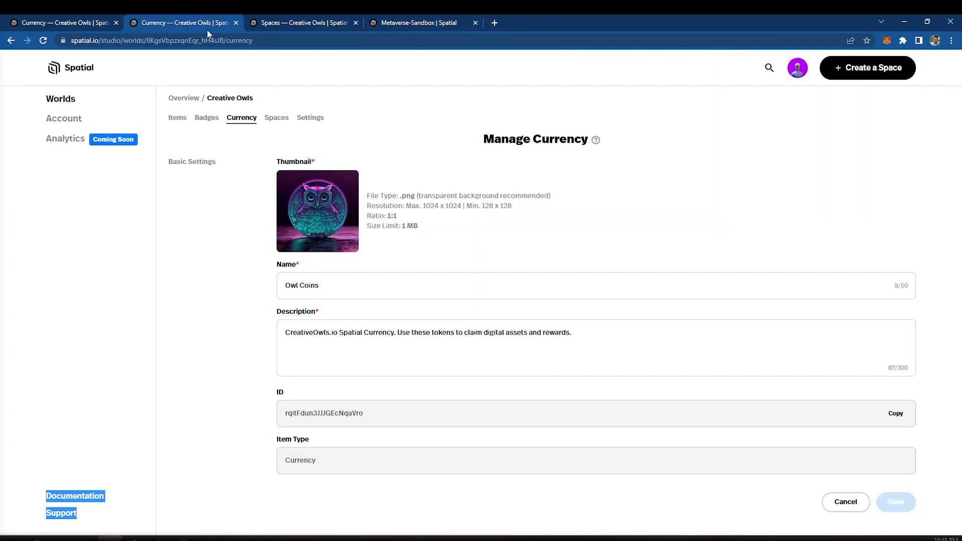
pyautogui.click(178, 118)
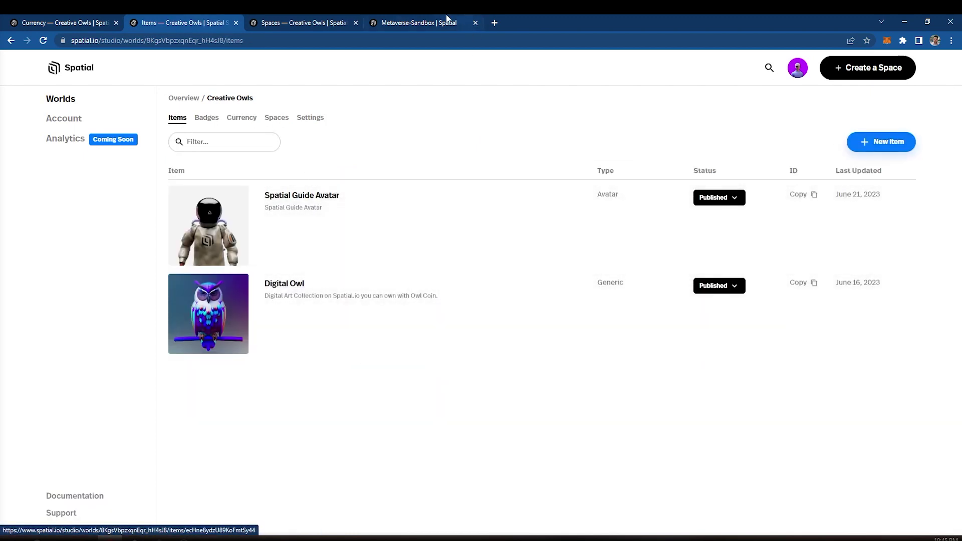
pyautogui.click(421, 22)
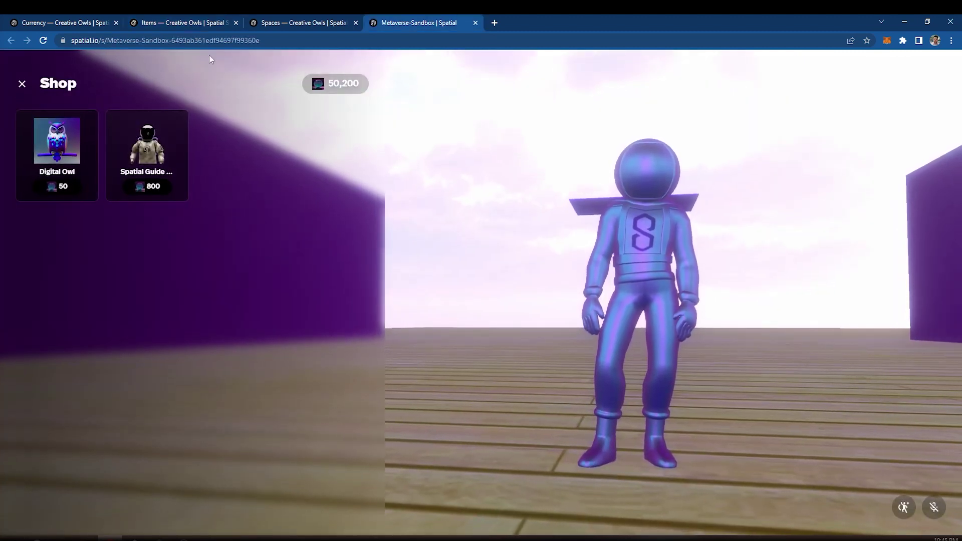
pyautogui.click(198, 21)
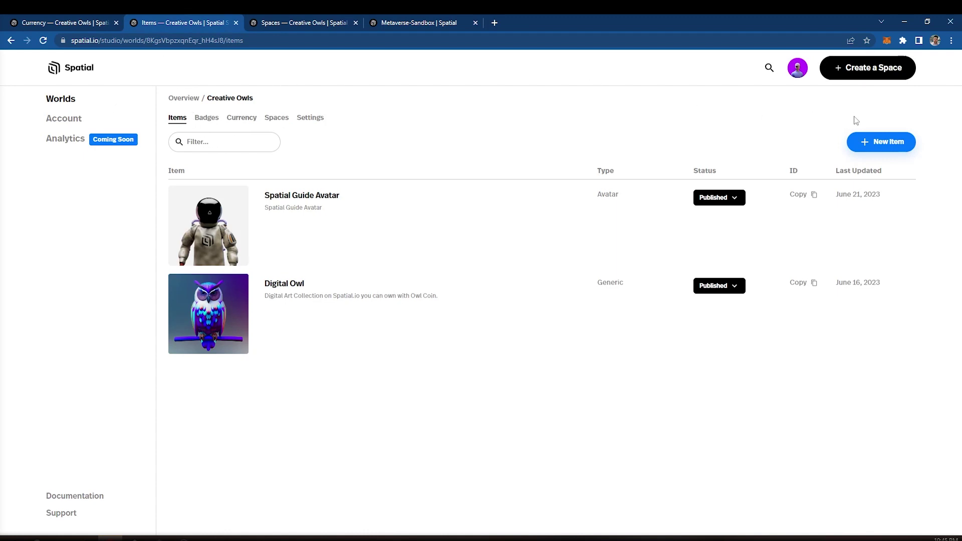
# Step: Start a new Unity Package item from the Polygon Spaceman package
pyautogui.click(881, 142)
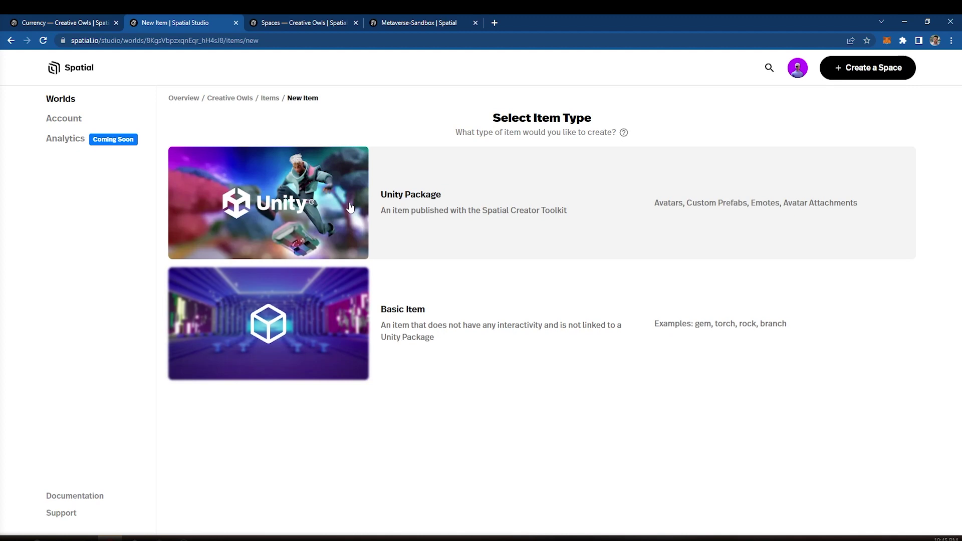
pyautogui.click(349, 207)
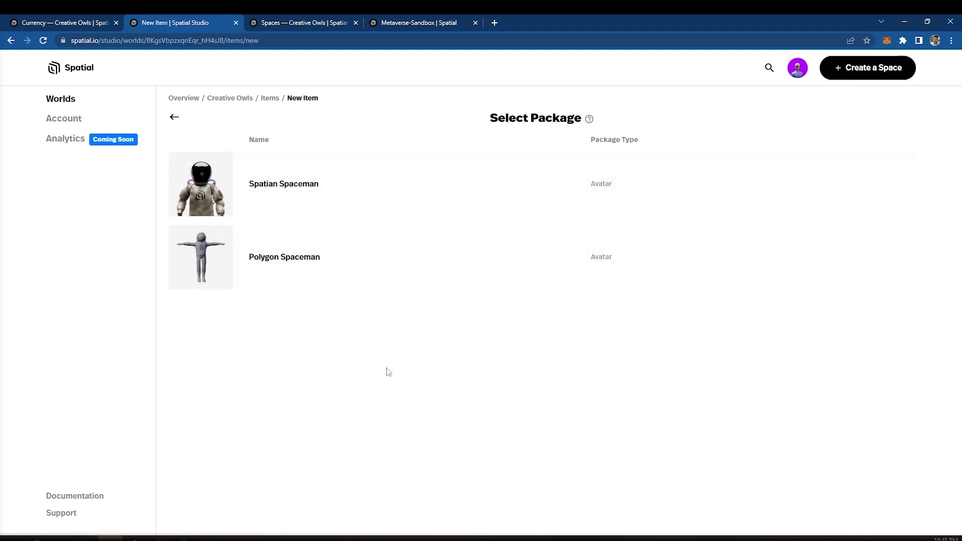
pyautogui.click(317, 265)
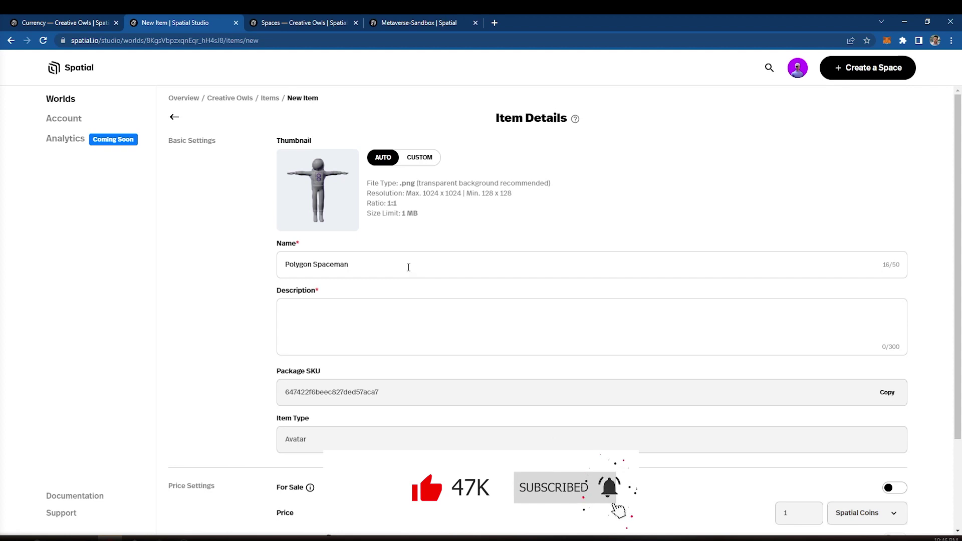
# Step: Copy the name 'Polygon Spaceman' into the description and turn For Sale on
pyautogui.tripleClick(408, 266)
pyautogui.hotkey('ctrl', 'c')
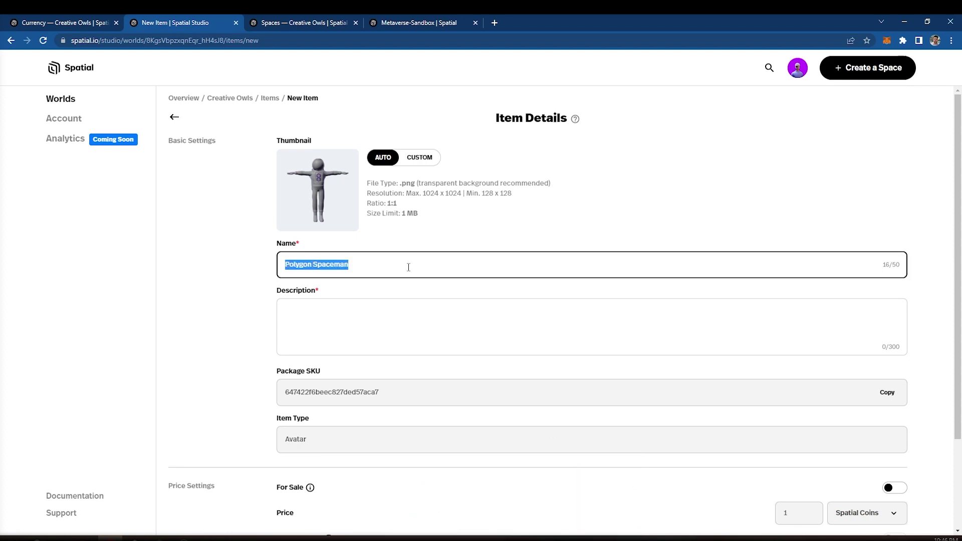
pyautogui.click(352, 321)
pyautogui.hotkey('ctrl', 'v')
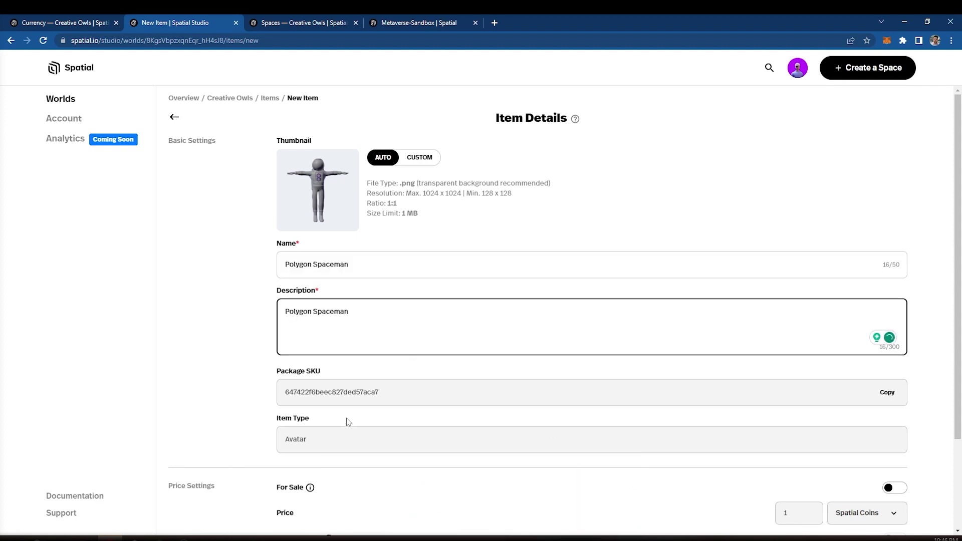
pyautogui.scroll(-3, 380, 399)
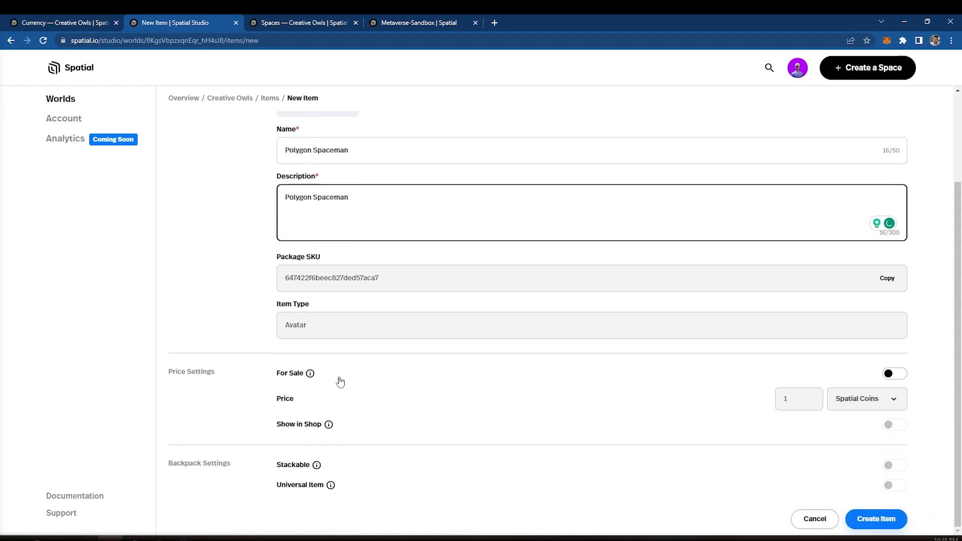
pyautogui.click(892, 374)
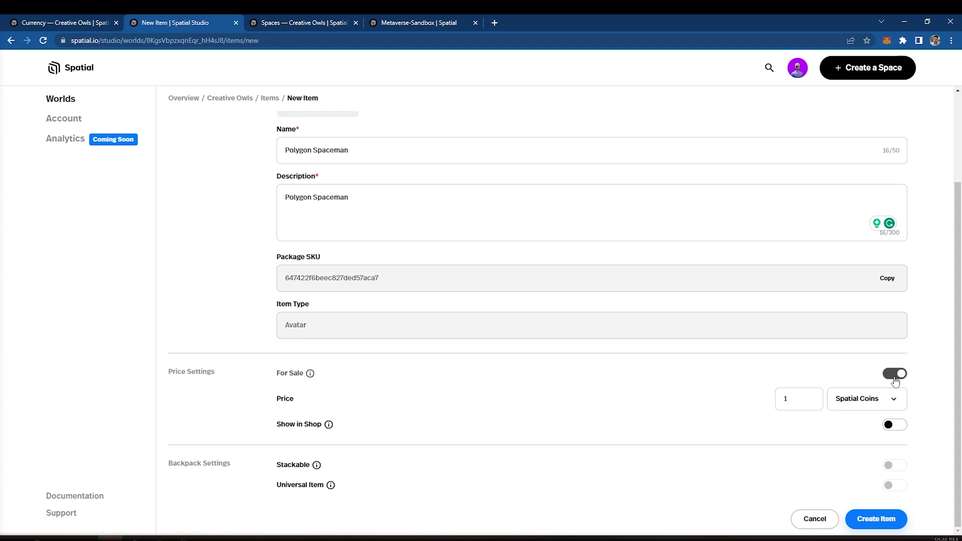
# Step: Price Polygon Spaceman at 150 Owl Coins and turn Show in Shop on
pyautogui.click(893, 406)
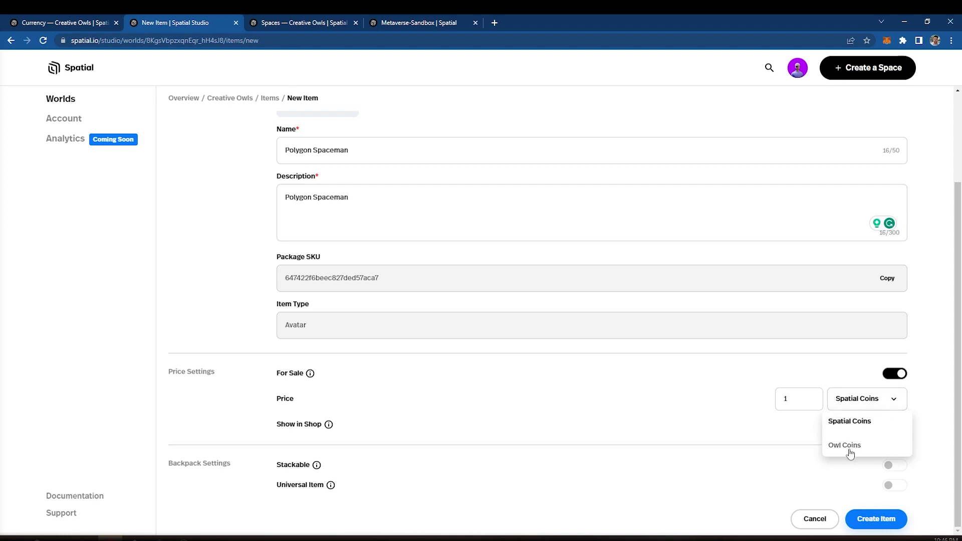
pyautogui.click(849, 451)
pyautogui.click(807, 400)
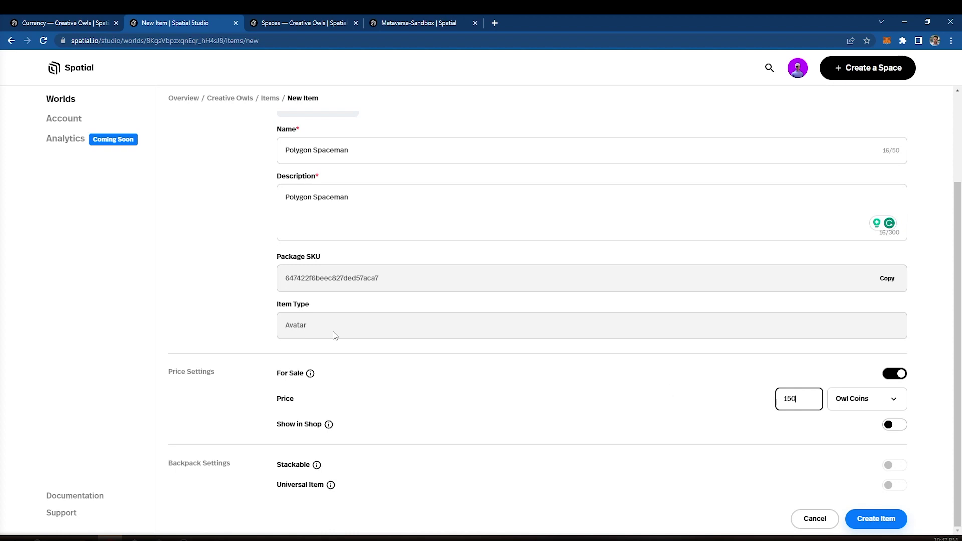
pyautogui.scroll(3, 333, 335)
pyautogui.scroll(-3, 551, 270)
pyautogui.click(896, 426)
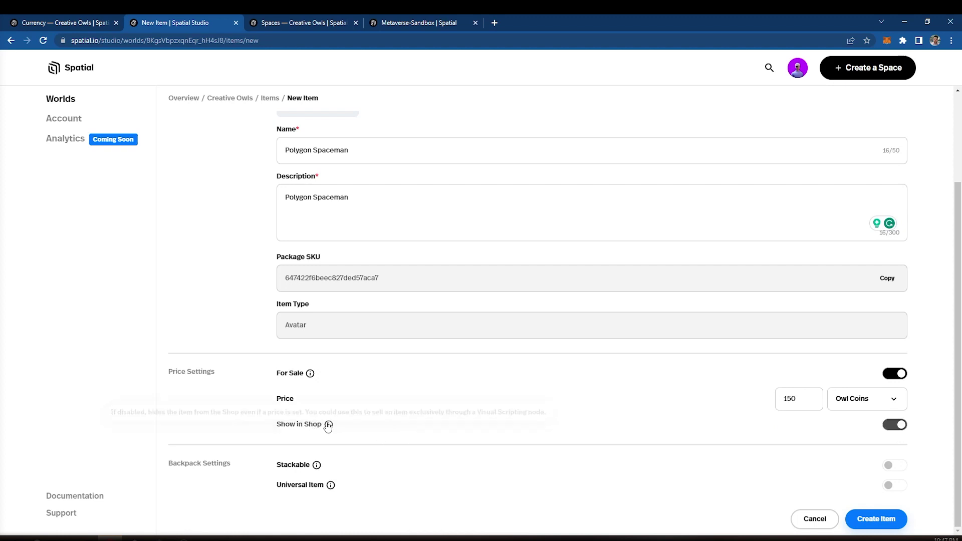
pyautogui.moveTo(328, 426)
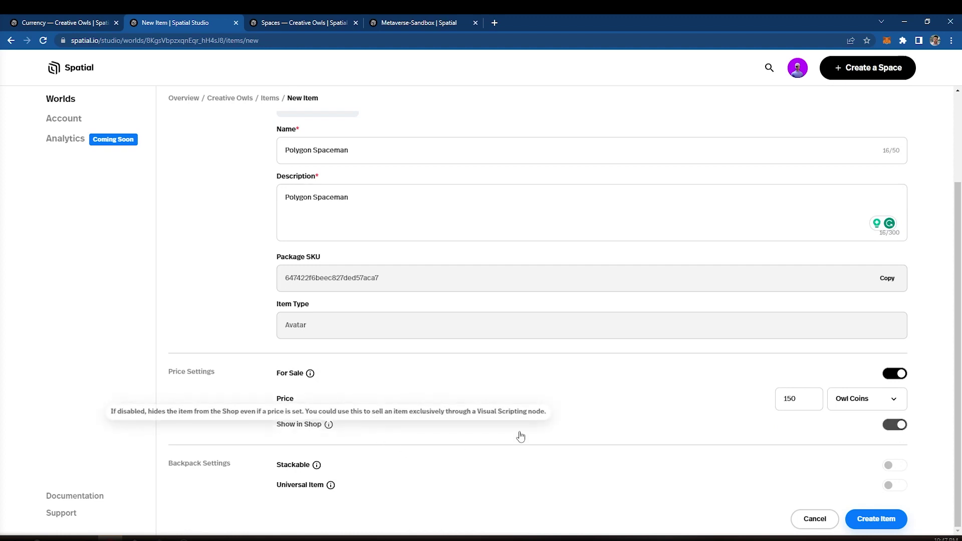
# Step: Create the Polygon Spaceman item, then change its status from Draft to Published
pyautogui.click(889, 526)
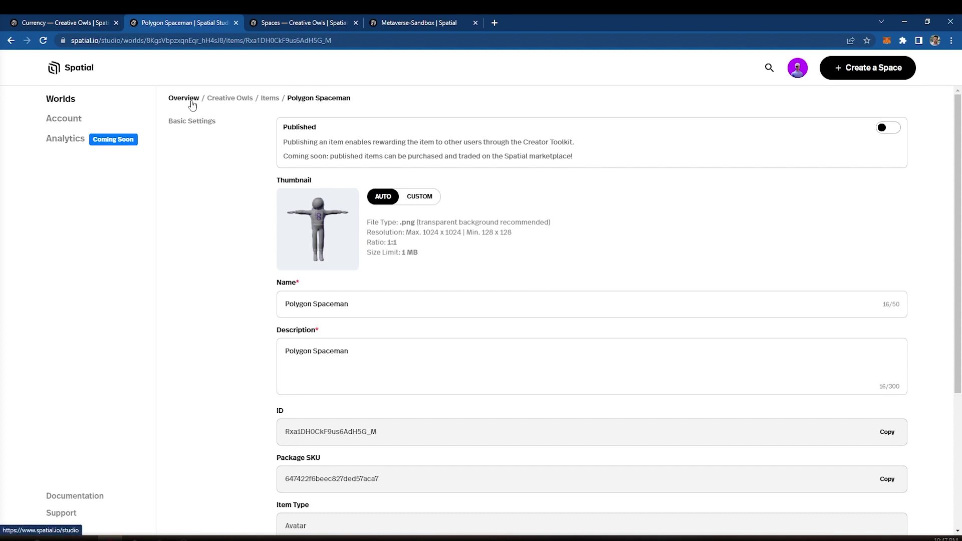
pyautogui.click(270, 100)
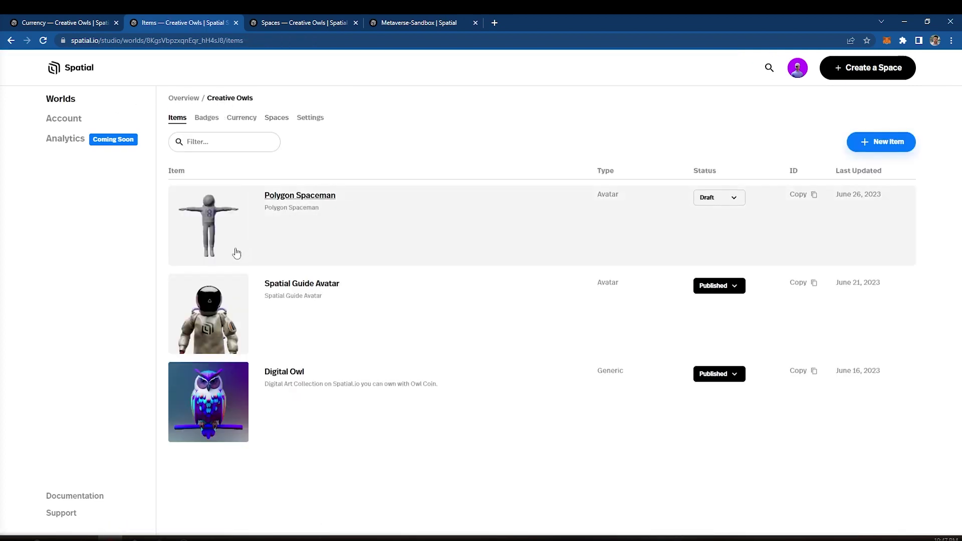
pyautogui.click(731, 196)
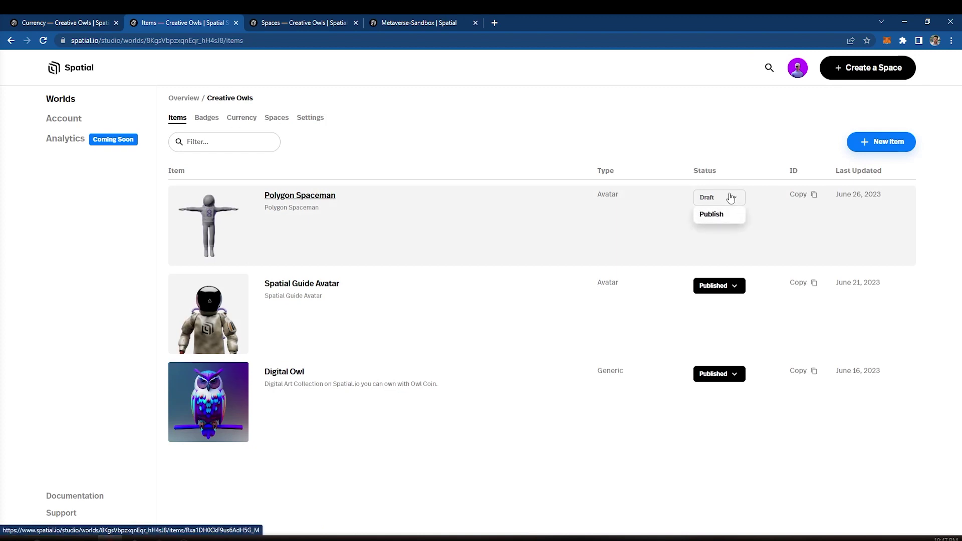
pyautogui.click(712, 214)
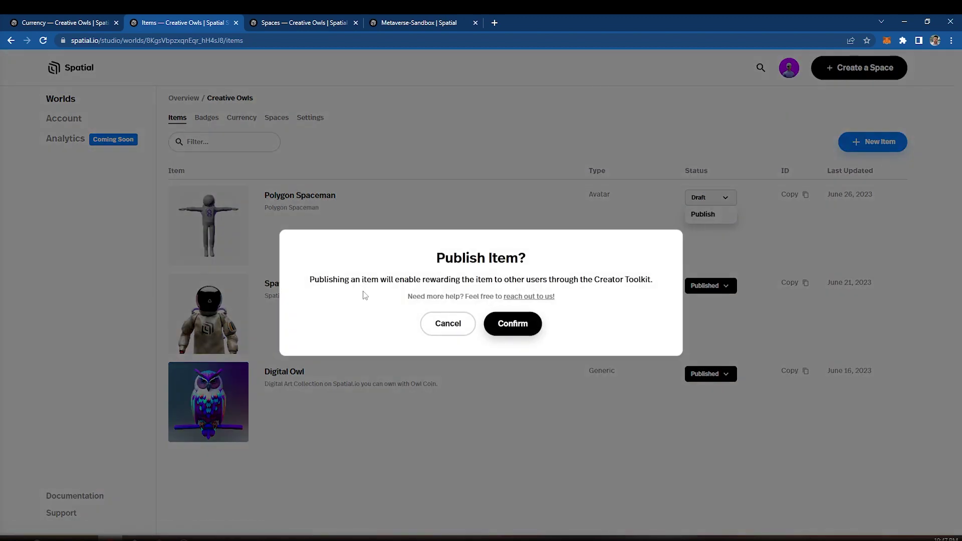
pyautogui.click(522, 326)
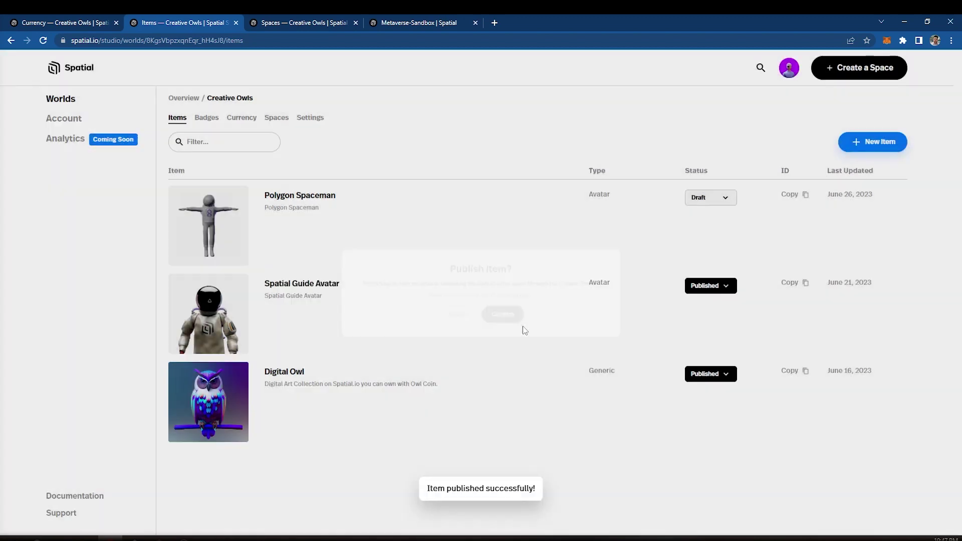
# Step: Recheck the shop in the Metaverse-Sandbox space, then reload the space
pyautogui.click(422, 20)
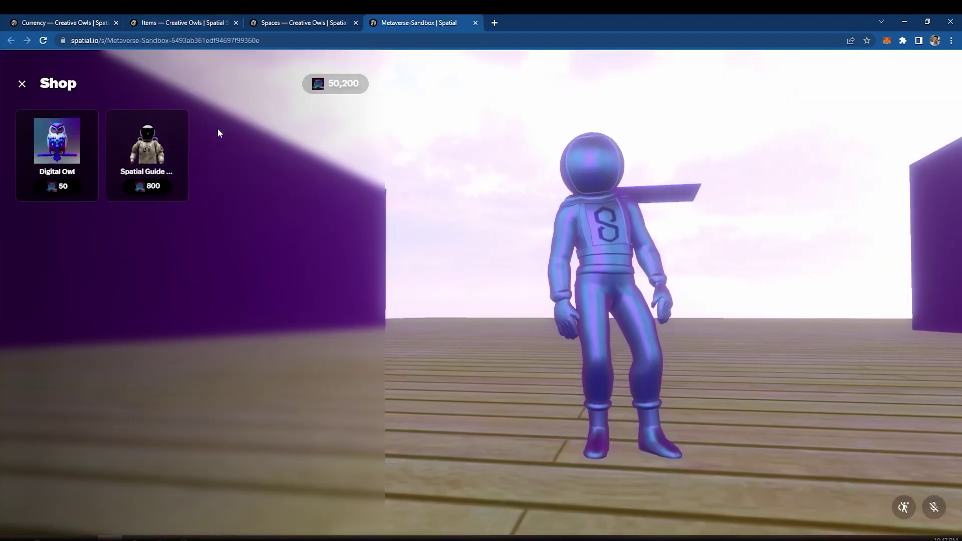
pyautogui.click(22, 84)
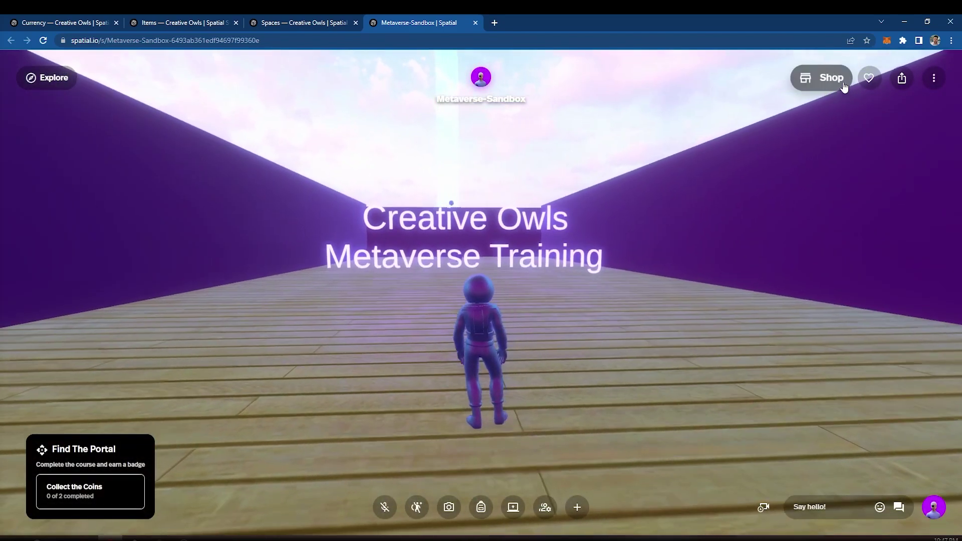
pyautogui.click(824, 85)
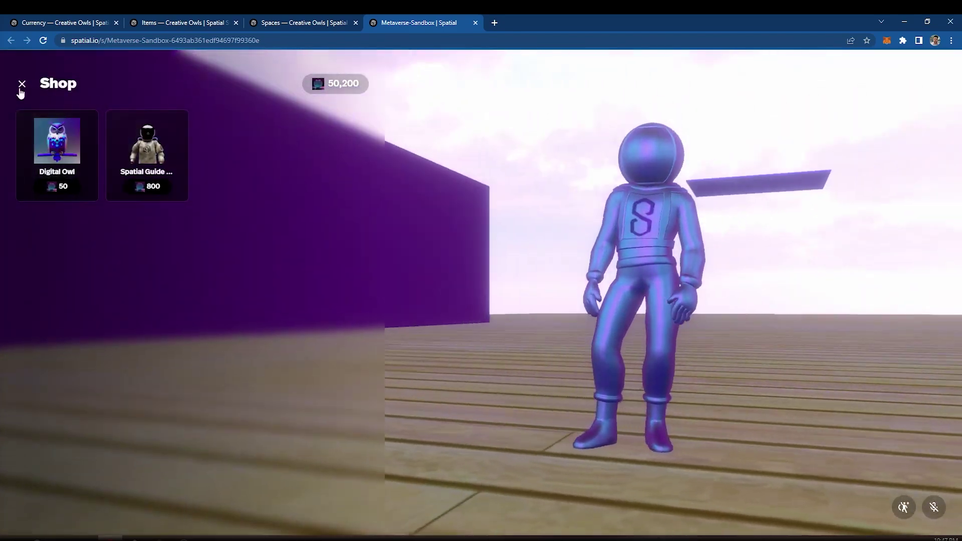
pyautogui.click(21, 84)
pyautogui.click(44, 41)
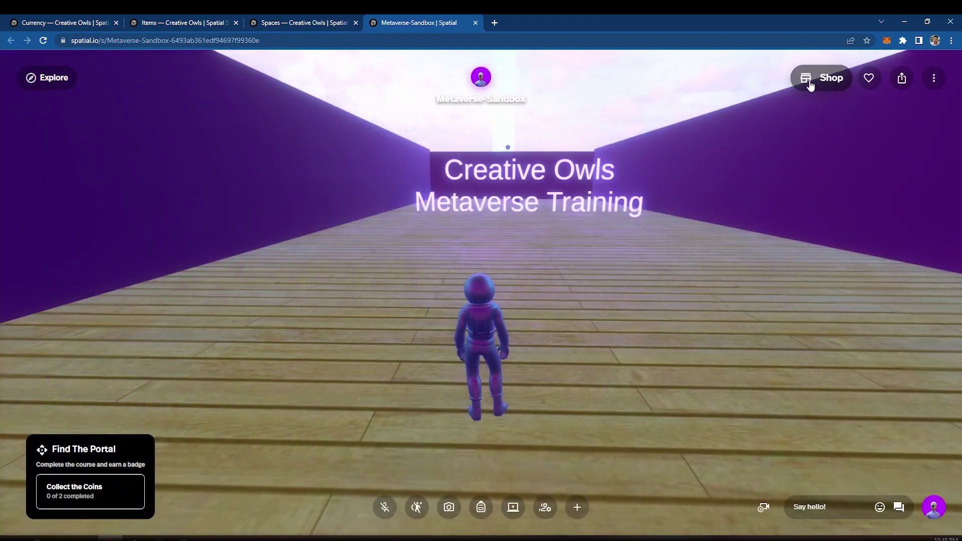
# Step: Confirm the shop lists Polygon Spaceman for 150 coins, then close the shop
pyautogui.click(821, 79)
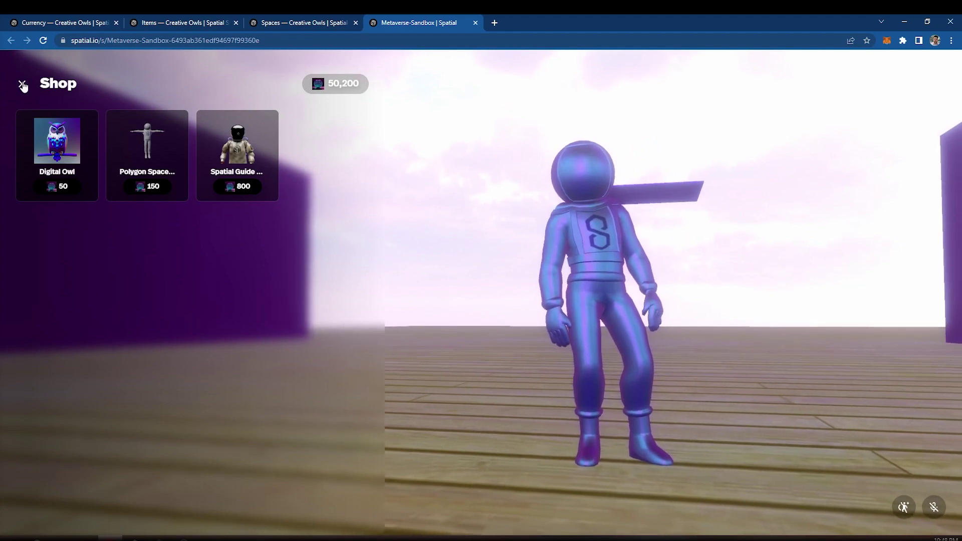
pyautogui.click(22, 84)
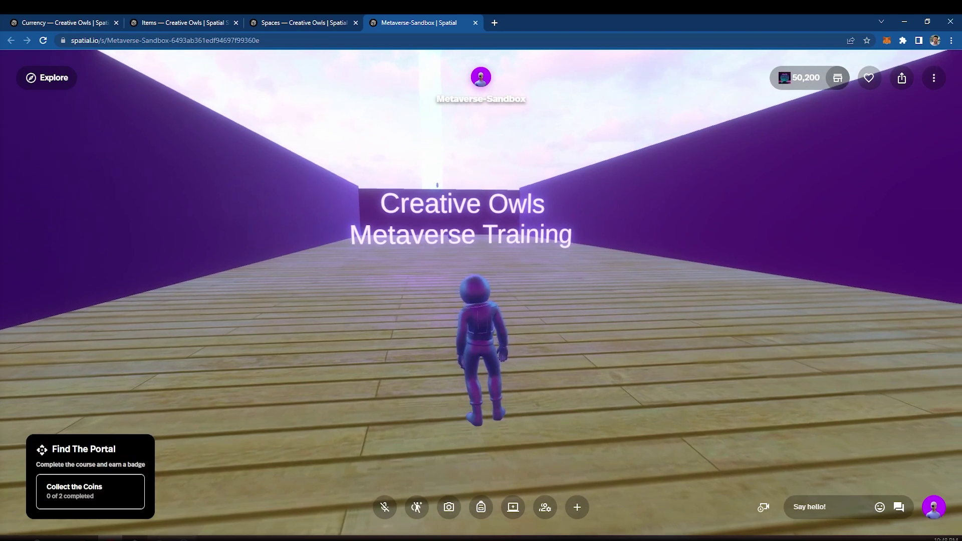
# Step: In Unity, set Find The Portal's second reward type to Item and select its Id
pyautogui.moveTo(159, 538)
pyautogui.click(159, 504)
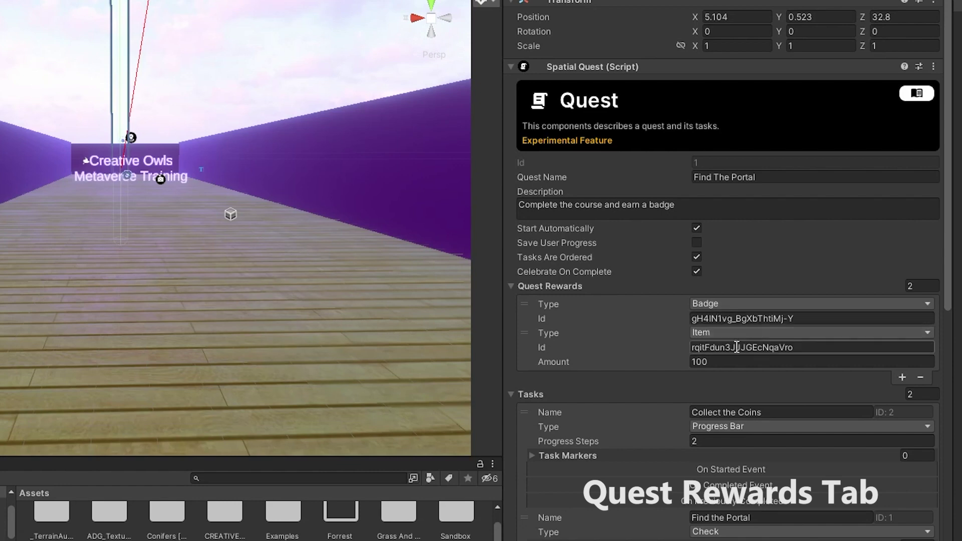
pyautogui.click(915, 331)
pyautogui.click(736, 366)
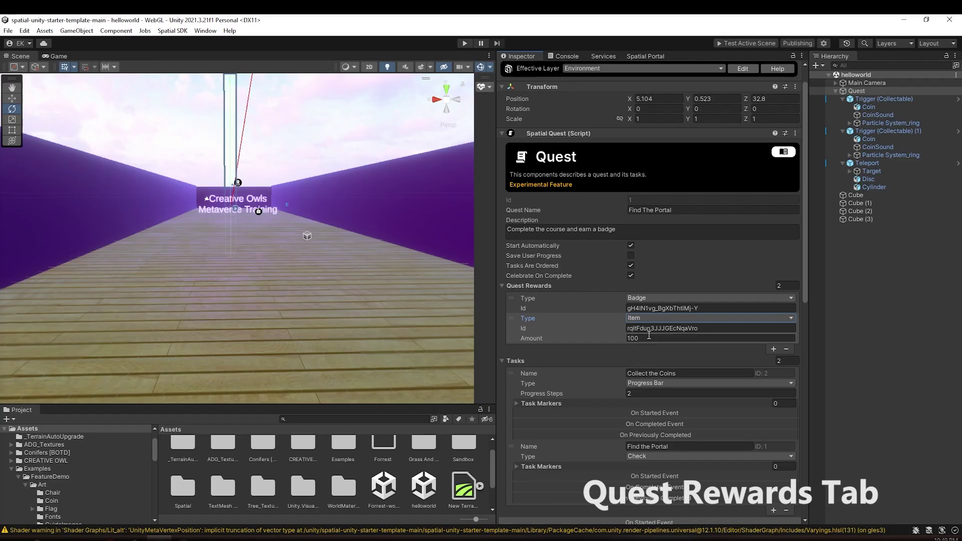
pyautogui.click(650, 331)
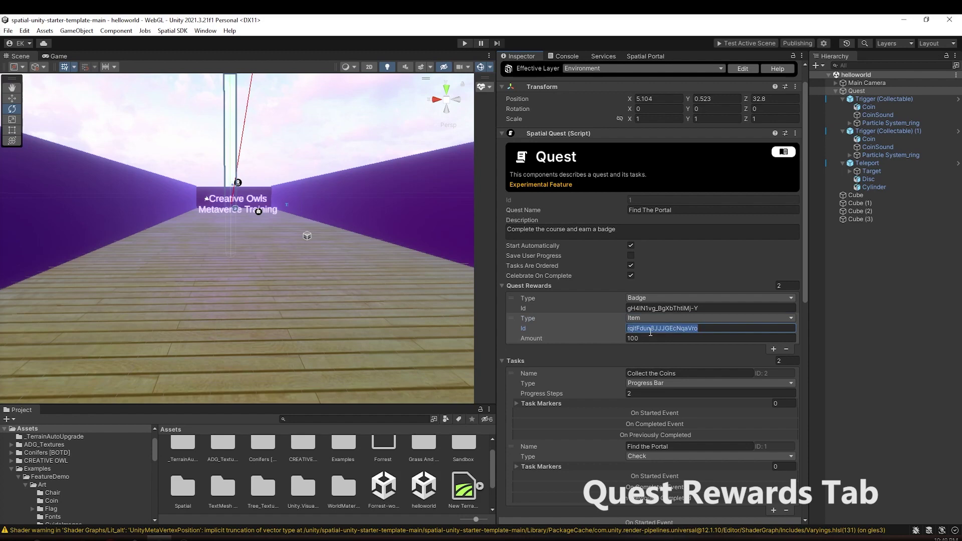
pyautogui.moveTo(111, 539)
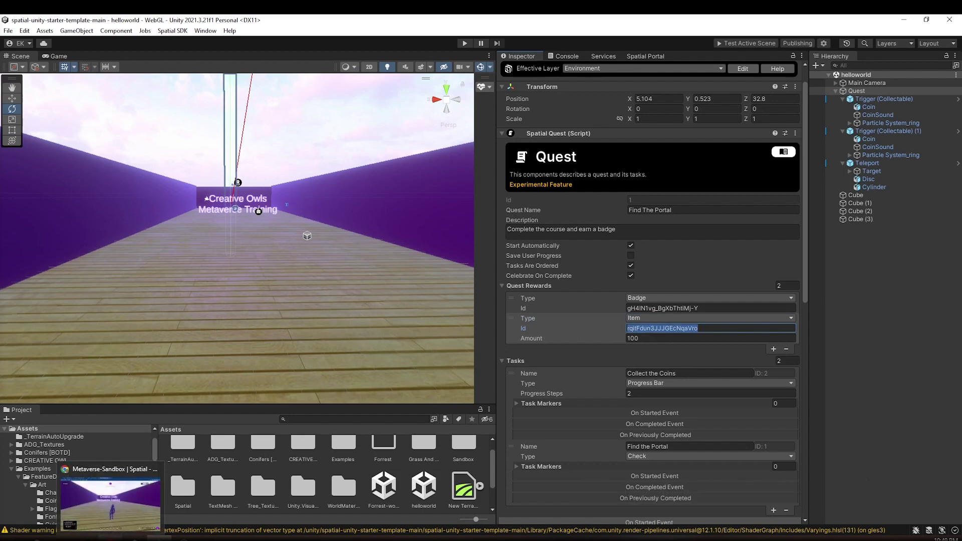
pyautogui.click(110, 498)
# Step: Copy the Owl Coins currency ID from the Currency tab and return to Unity
pyautogui.click(157, 21)
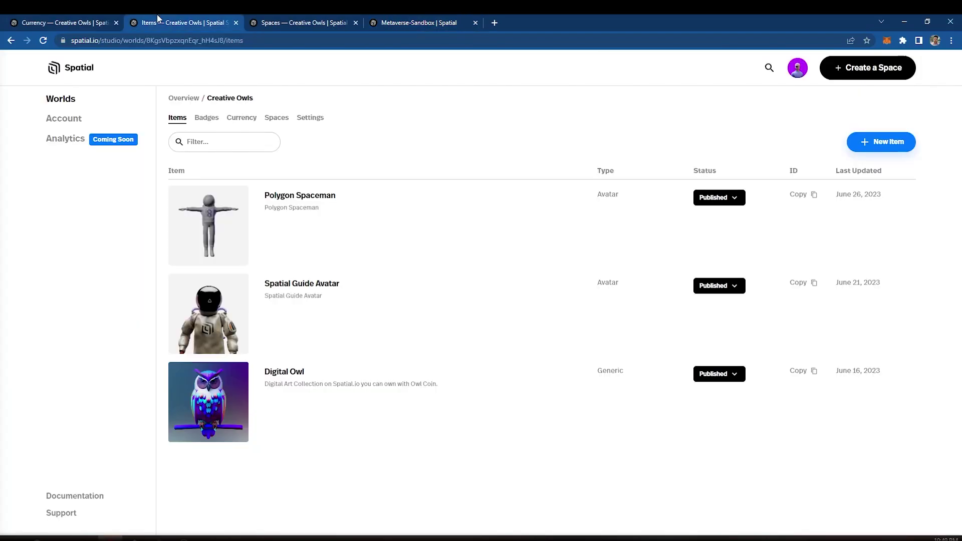
pyautogui.click(83, 21)
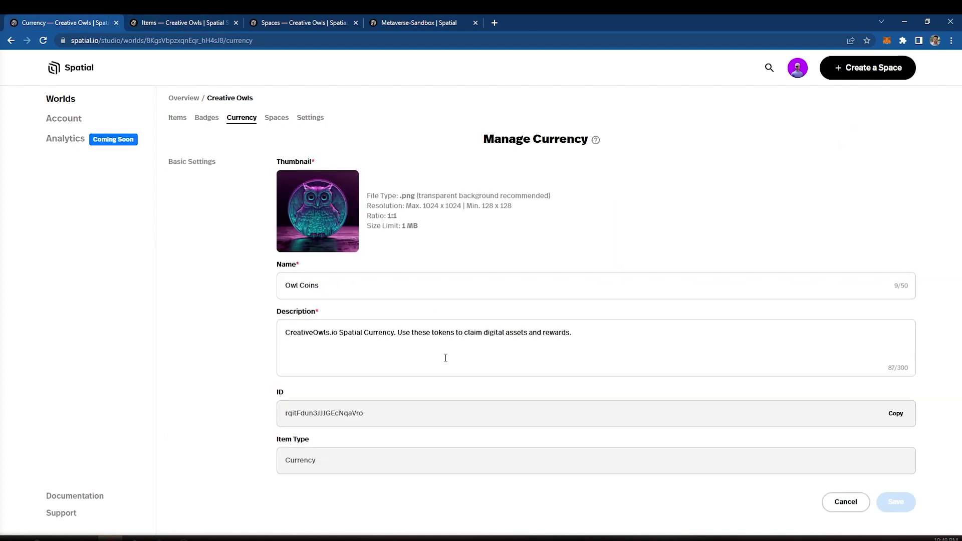
pyautogui.doubleClick(349, 414)
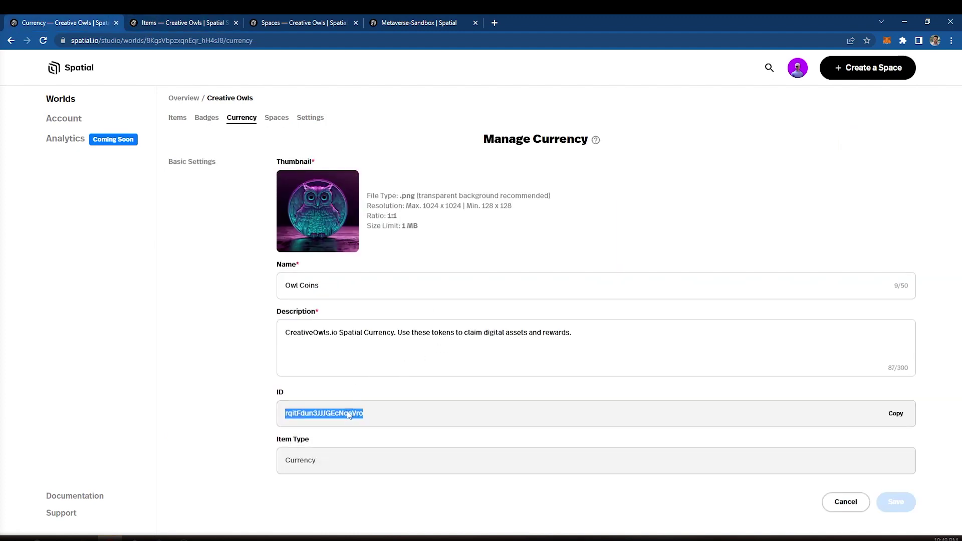
pyautogui.hotkey('alt', 'Tab')
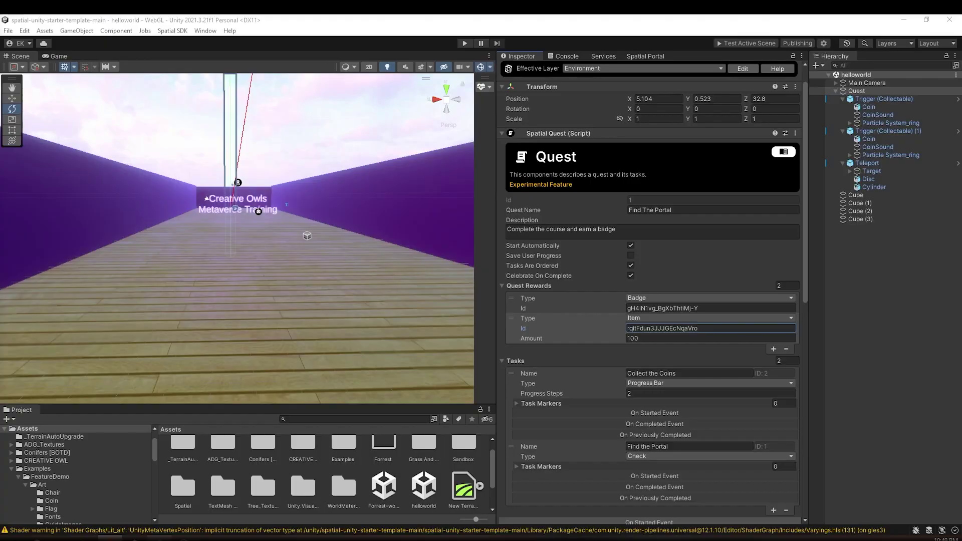
# Step: Change the Find The Portal item reward Amount from 100 to 10000
pyautogui.click(696, 339)
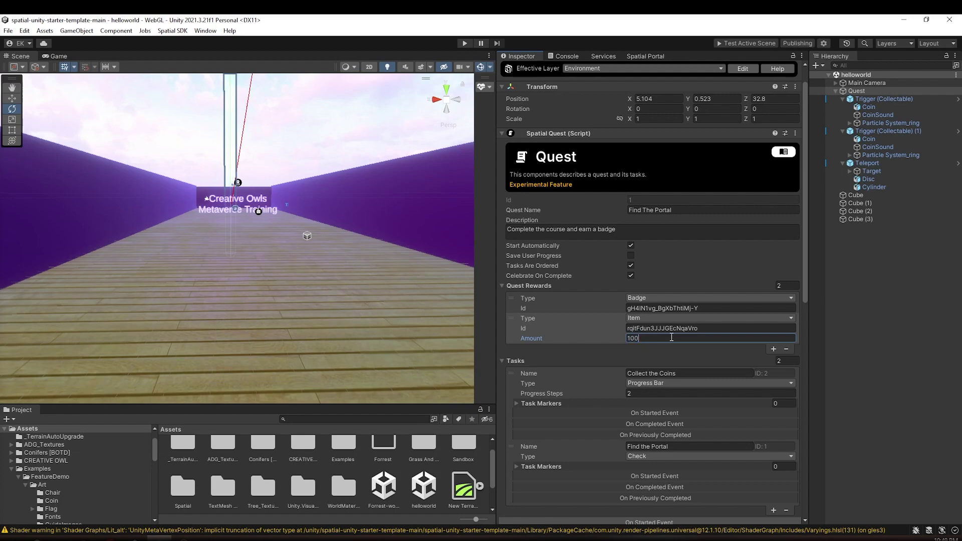
pyautogui.write('00')
# Step: In the Metaverse-Sandbox space, run along the walkway past the sign to collect the first coin
pyautogui.hotkey('alt', 'Tab')
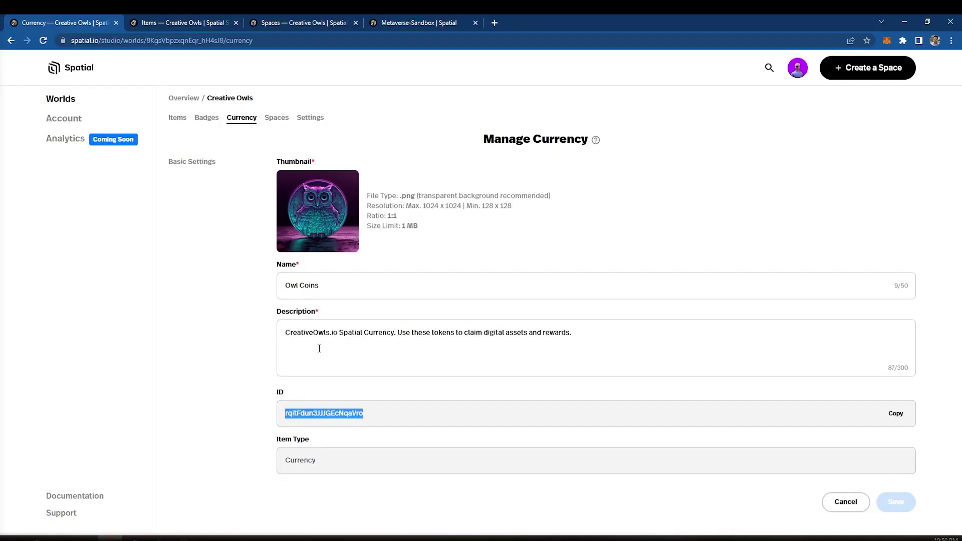
pyautogui.click(443, 22)
pyautogui.moveTo(599, 286); pyautogui.dragTo(543, 299)
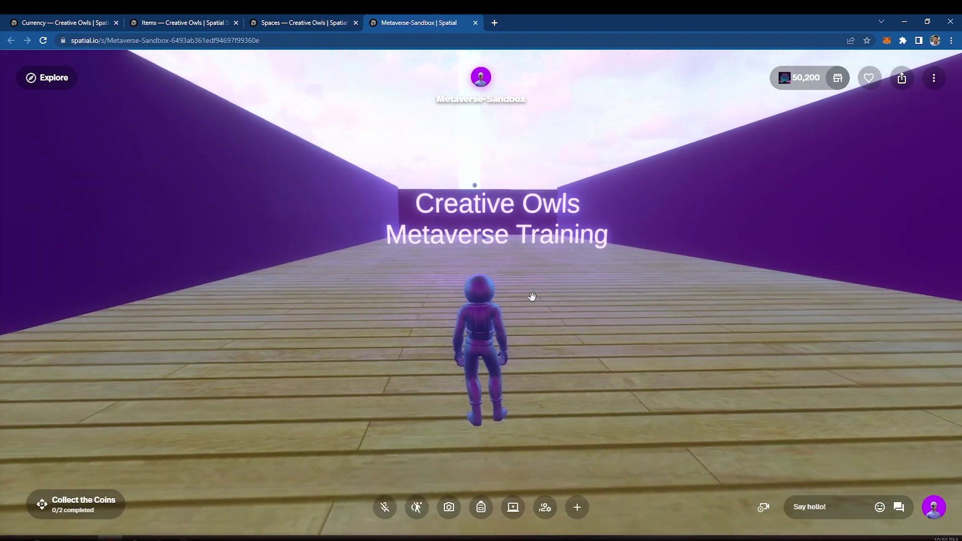
pyautogui.press('w')
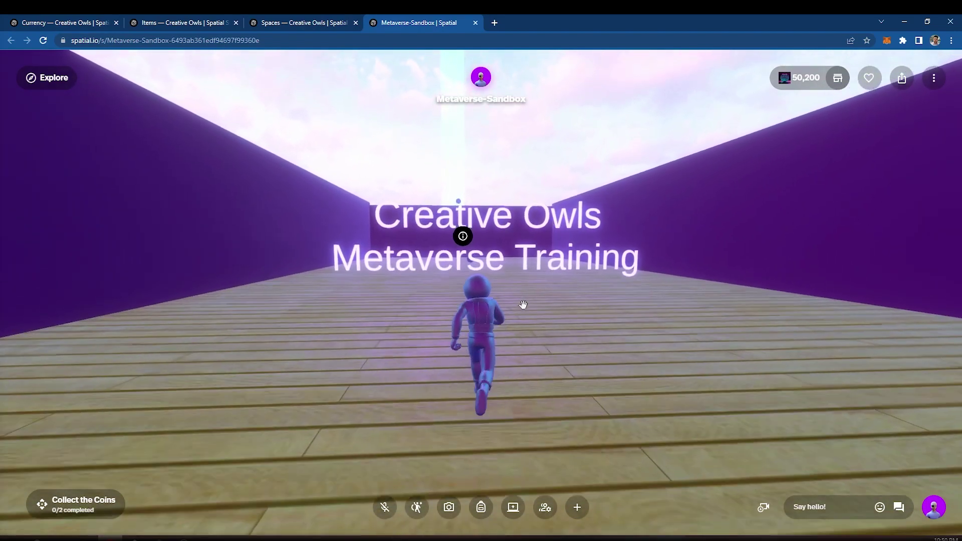
pyautogui.press('w')
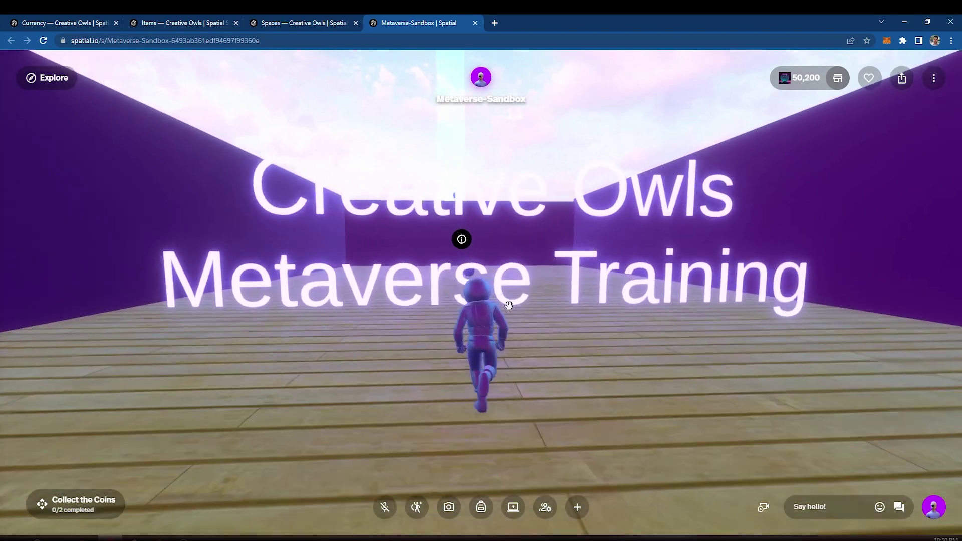
pyautogui.press('w')
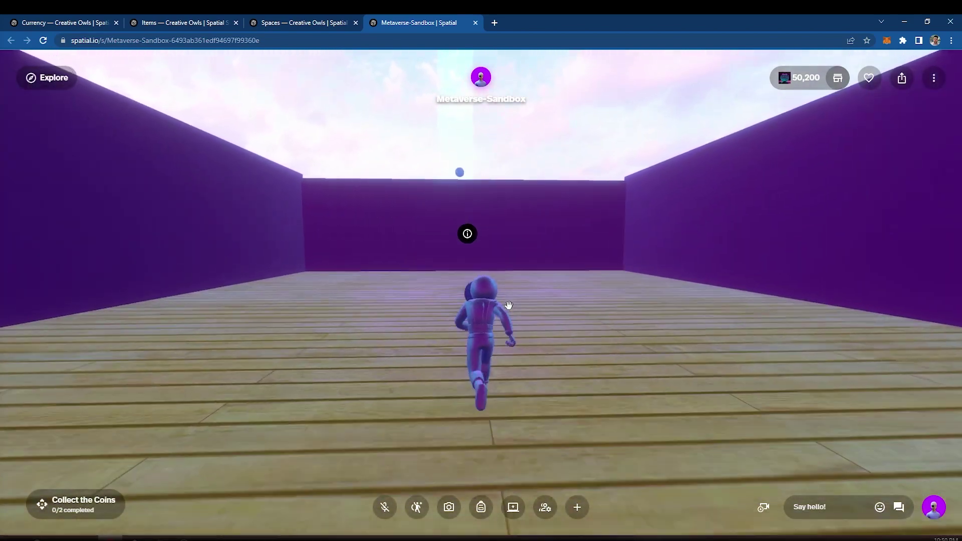
pyautogui.press('w')
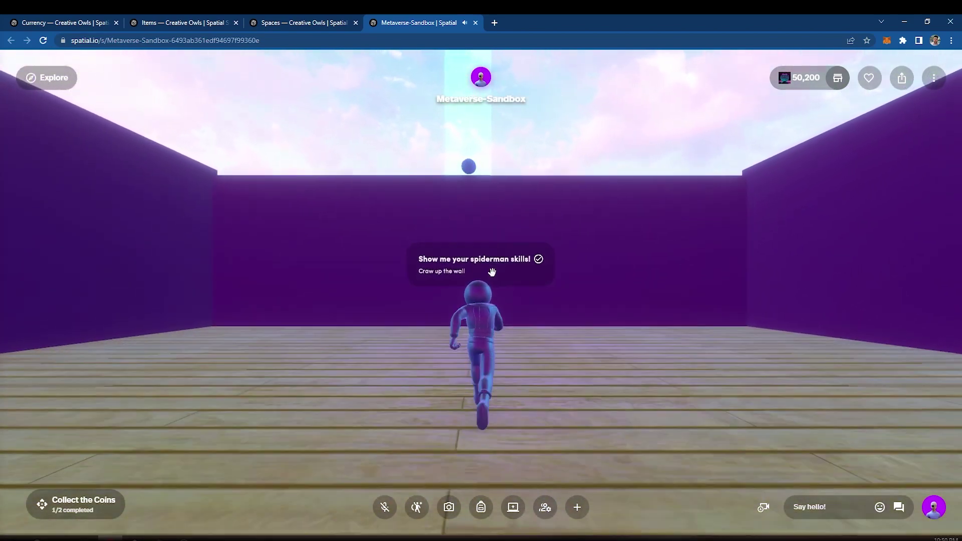
# Step: Climb the back wall for the second coin, then walk into the portal
pyautogui.press('w')
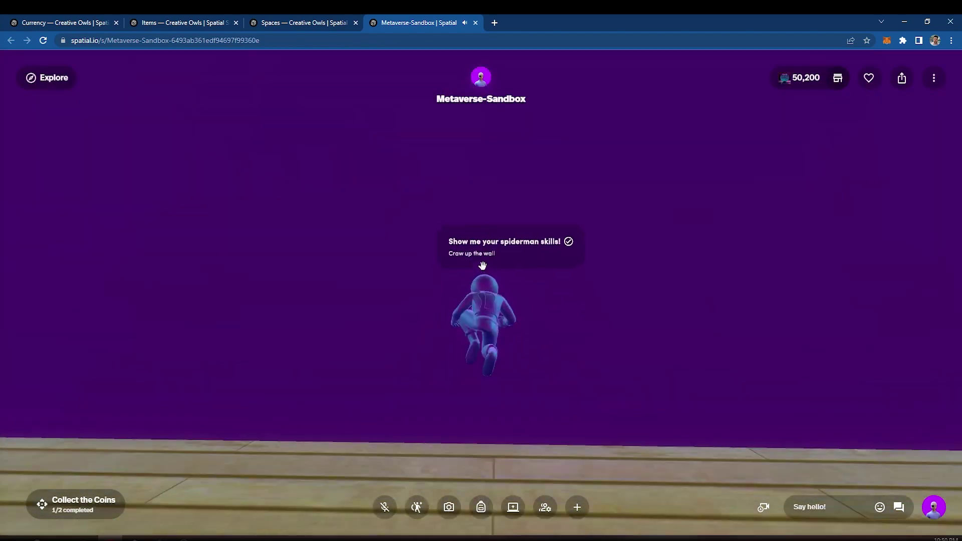
pyautogui.press('w')
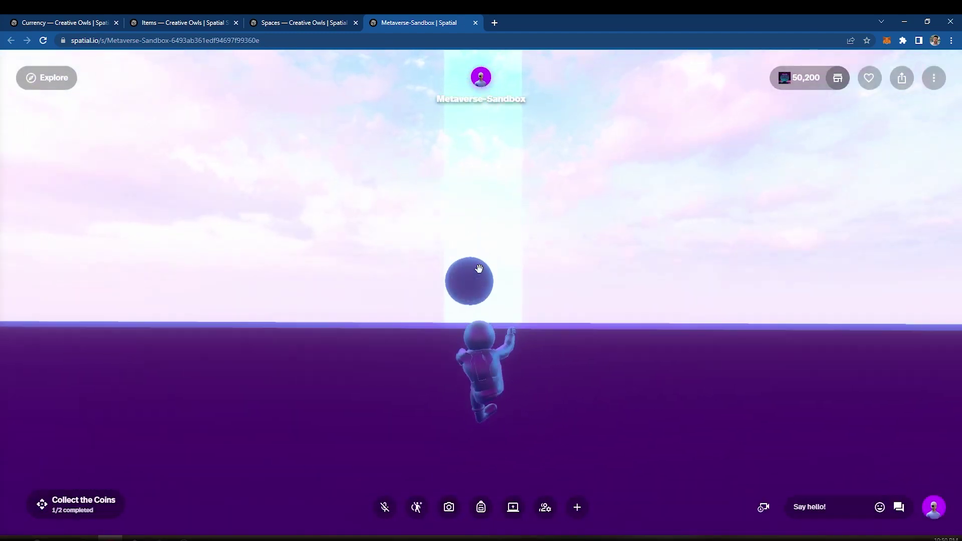
pyautogui.press('w')
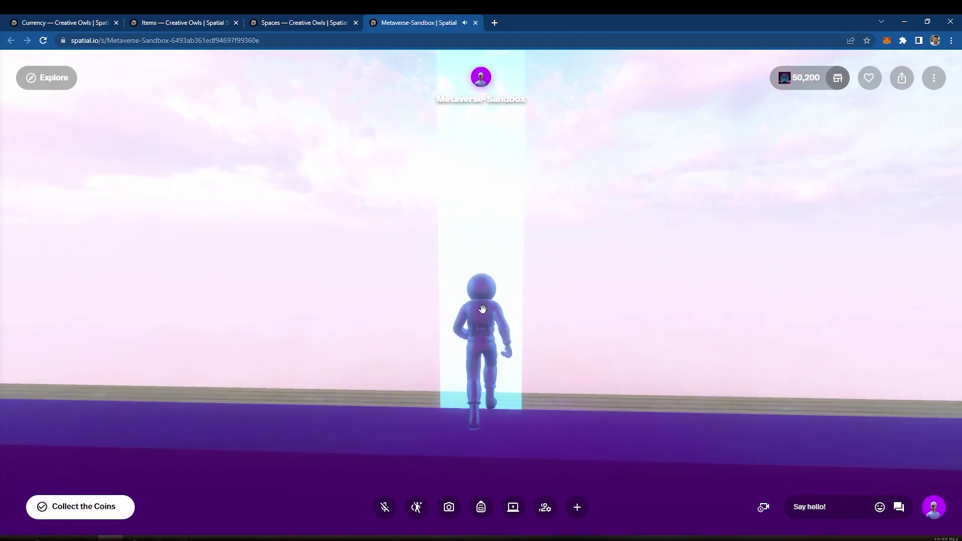
pyautogui.press('s')
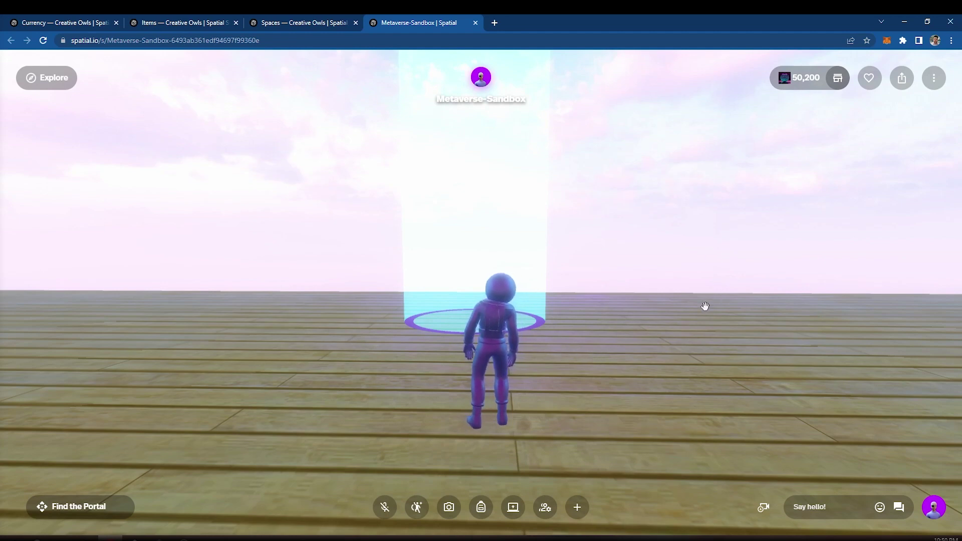
pyautogui.press('w')
pyautogui.press('w')
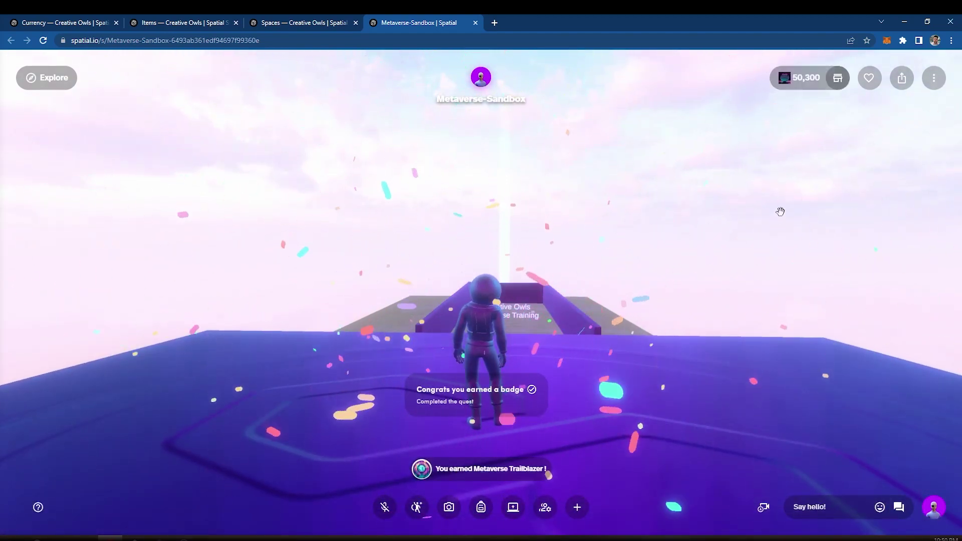
# Step: Buy the Polygon Spaceman for 150 coins in the Shop and set it as the avatar
pyautogui.moveTo(523, 449); pyautogui.dragTo(621, 337)
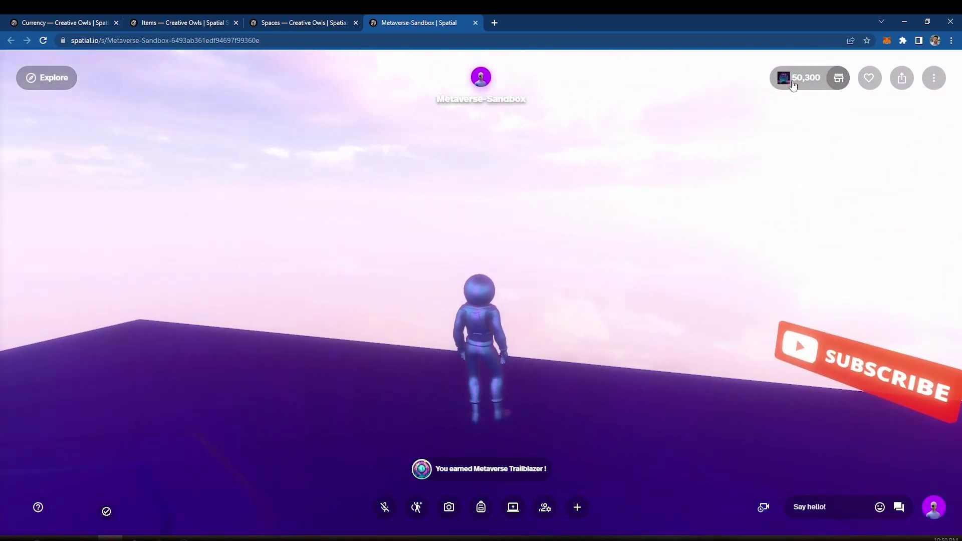
pyautogui.click(797, 80)
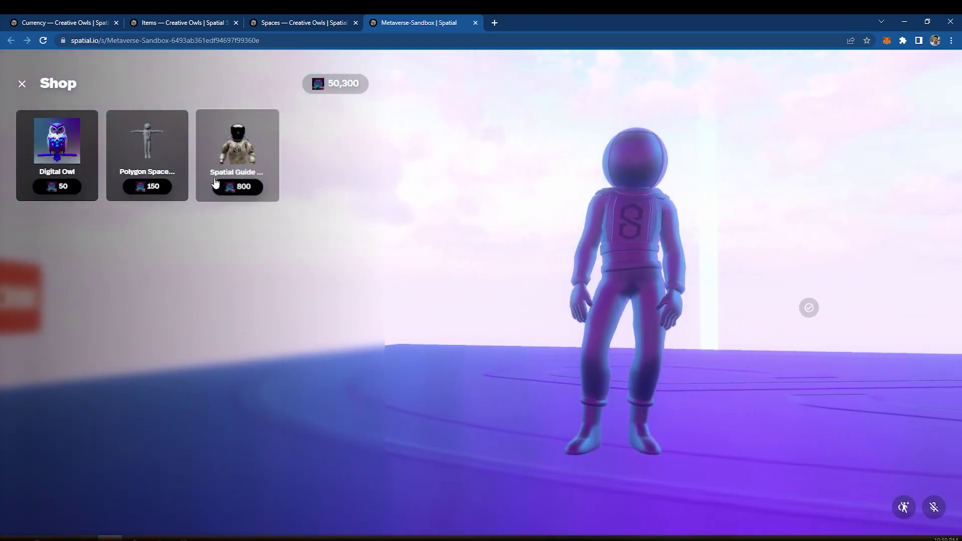
pyautogui.click(153, 189)
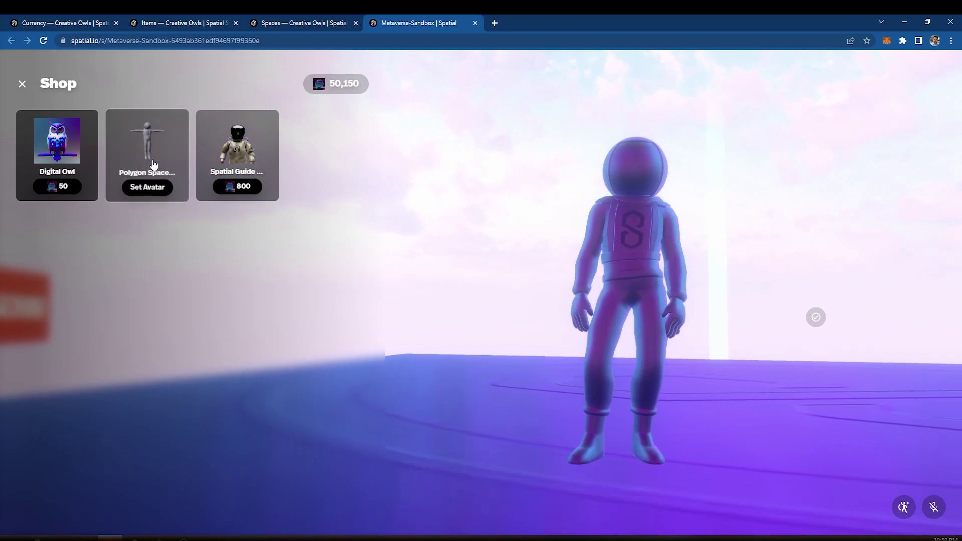
pyautogui.click(153, 188)
pyautogui.moveTo(230, 269); pyautogui.dragTo(694, 331)
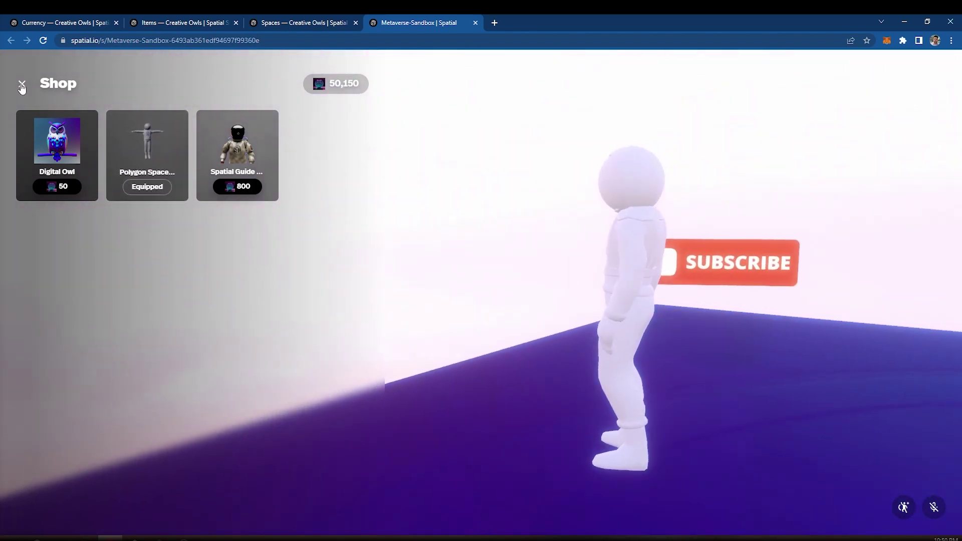
pyautogui.click(22, 83)
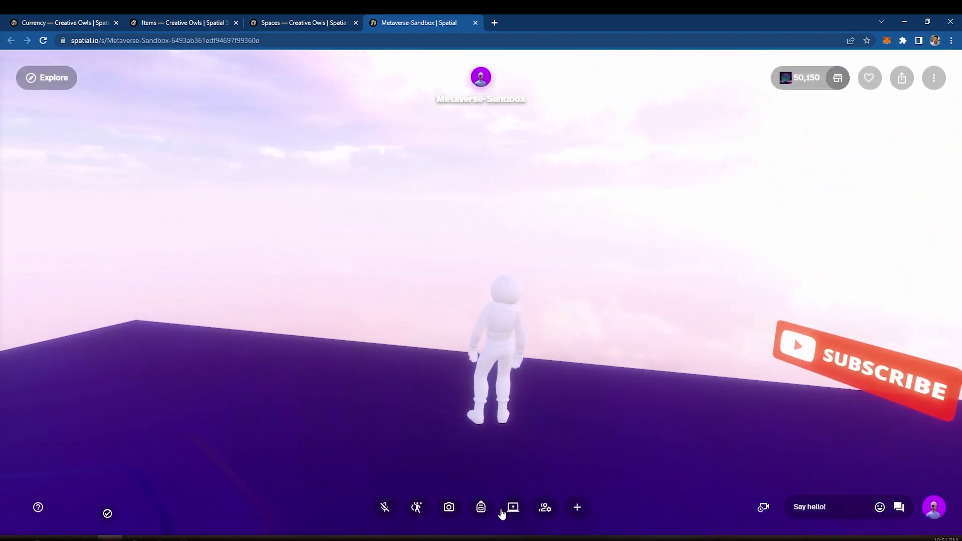
pyautogui.click(480, 507)
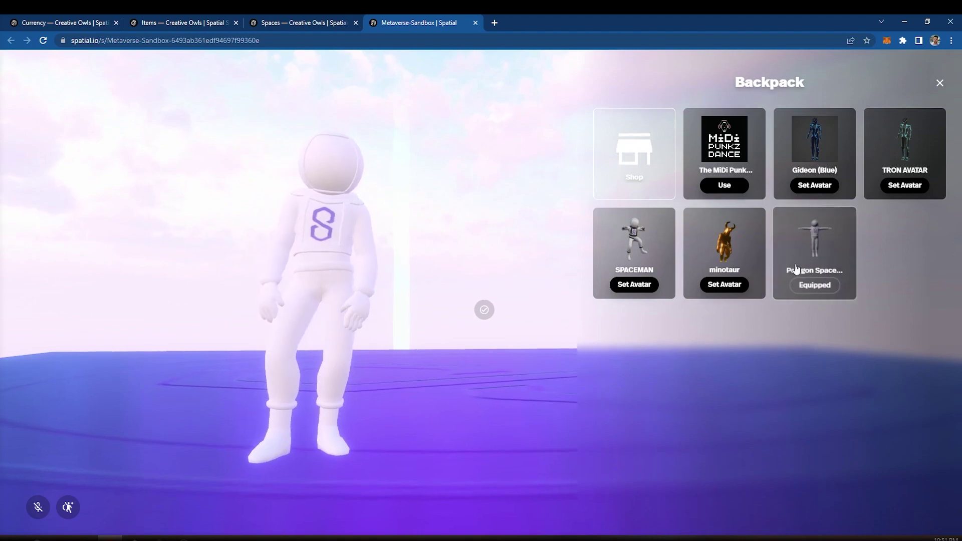
pyautogui.click(939, 82)
pyautogui.moveTo(520, 339); pyautogui.dragTo(586, 368)
pyautogui.press('w')
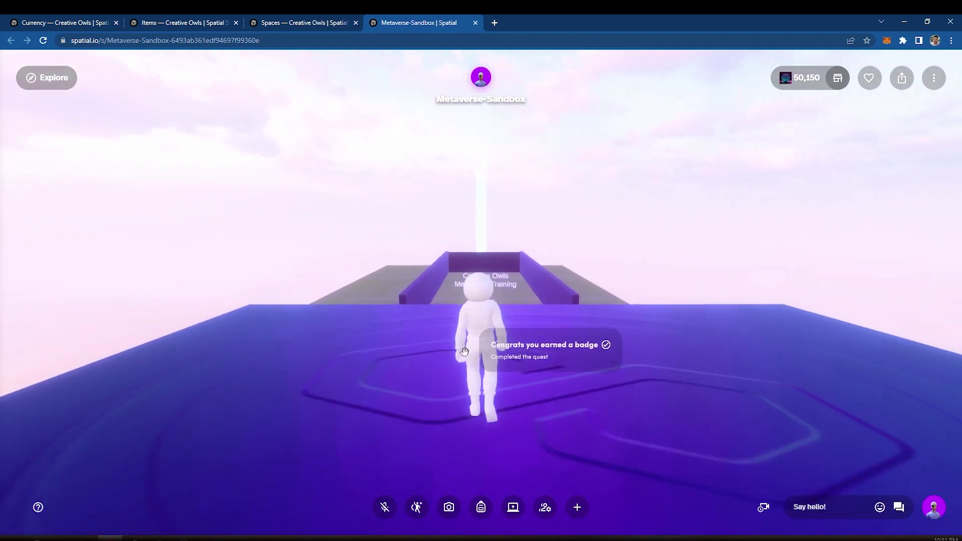
# Step: Run the Spaceman avatar back along the walkway toward the Creative Owls Metaverse Training sign
pyautogui.moveTo(628, 340); pyautogui.dragTo(748, 334)
pyautogui.press('w')
pyautogui.press('w')
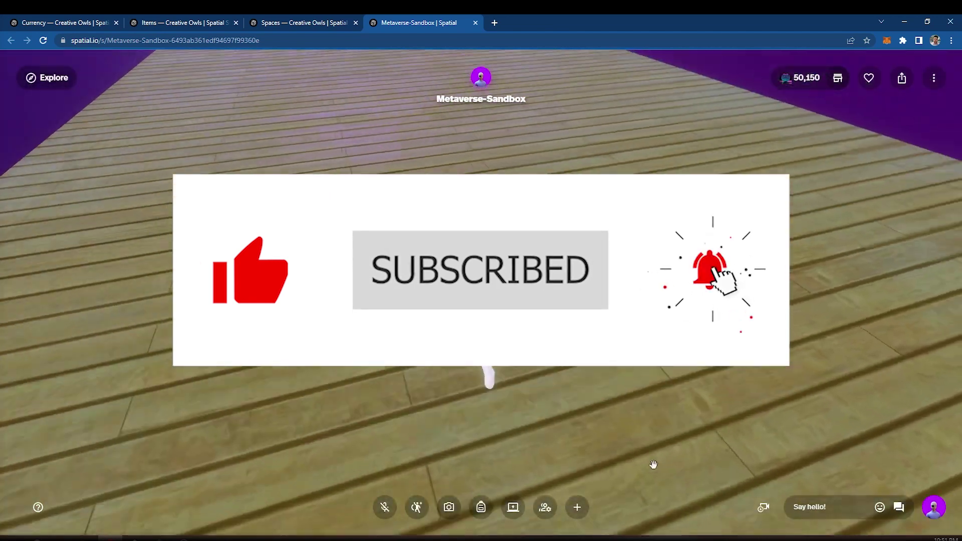
pyautogui.press('w')
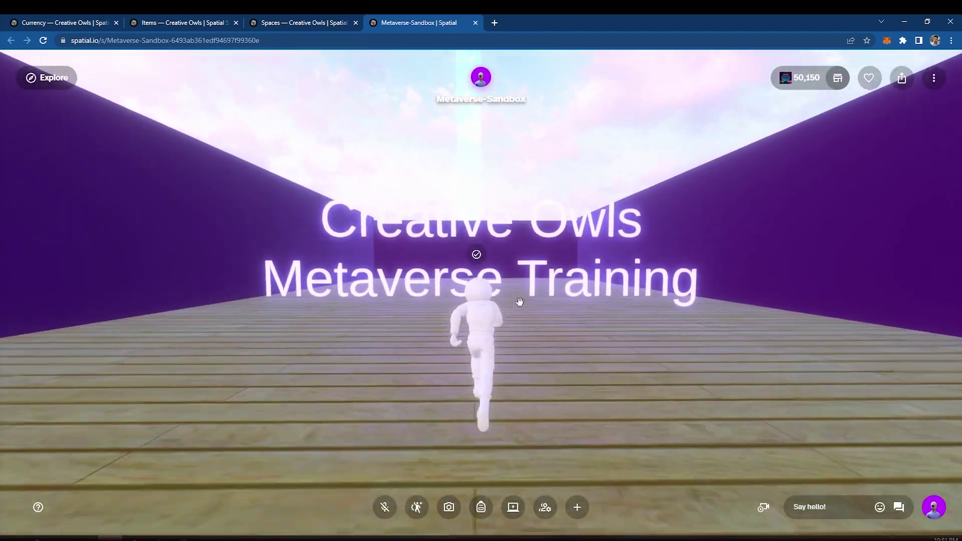